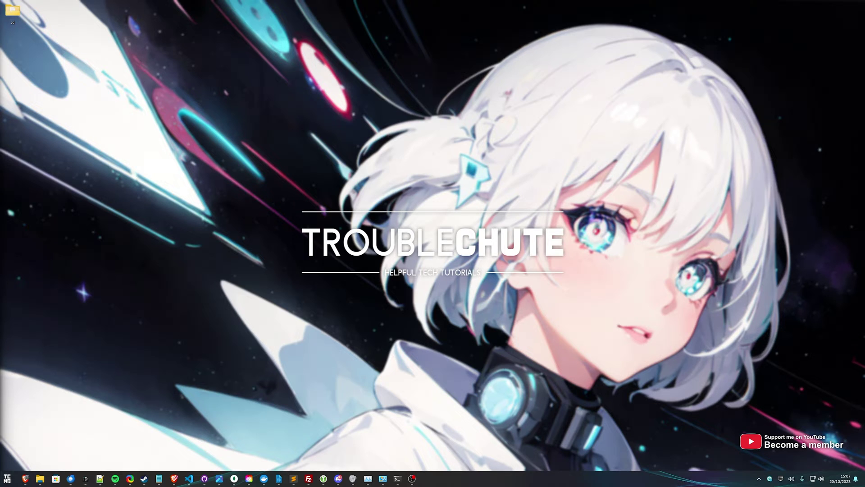
# - Open NVIDIA's TensorRT Extension for Stable Diffusion Web UI guide and read its support, minimum requirements and Automatic1111 installation section
pyautogui.click(25, 478)
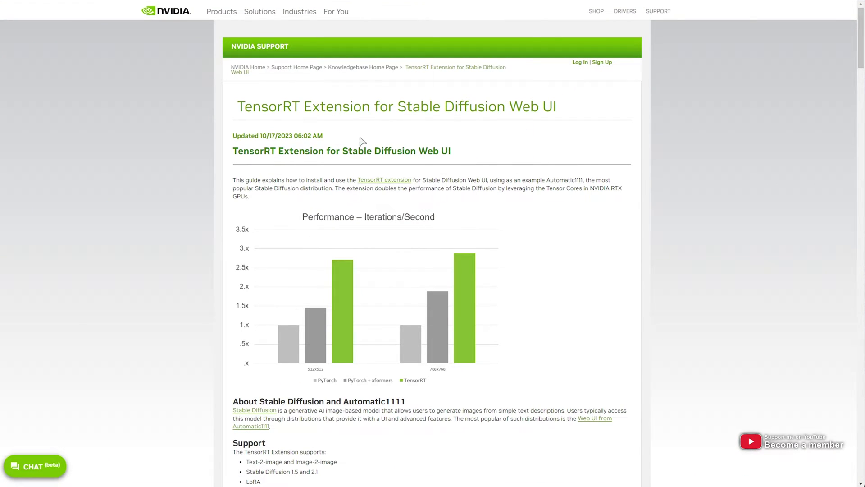
pyautogui.moveTo(276, 136); pyautogui.dragTo(311, 136)
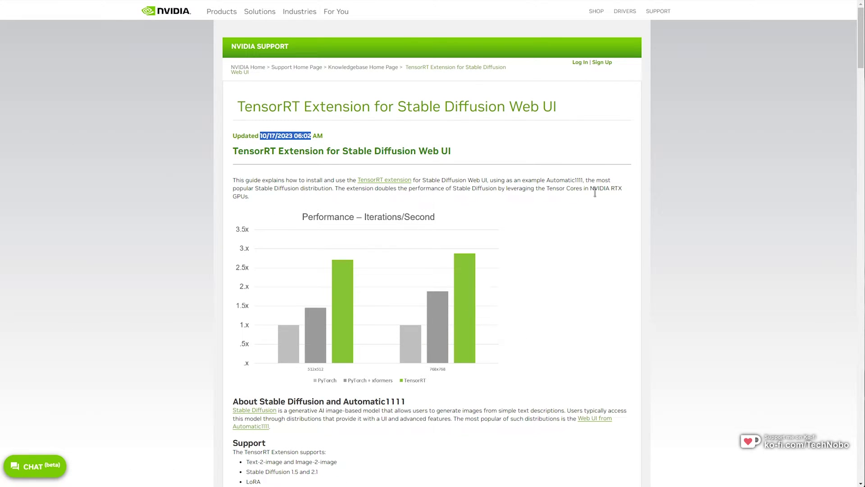
pyautogui.moveTo(590, 190); pyautogui.dragTo(621, 189)
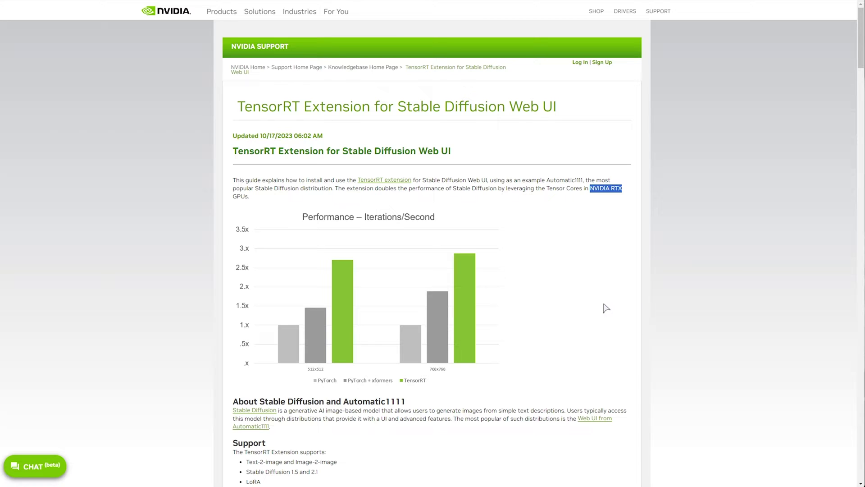
pyautogui.scroll(-5, 607, 306)
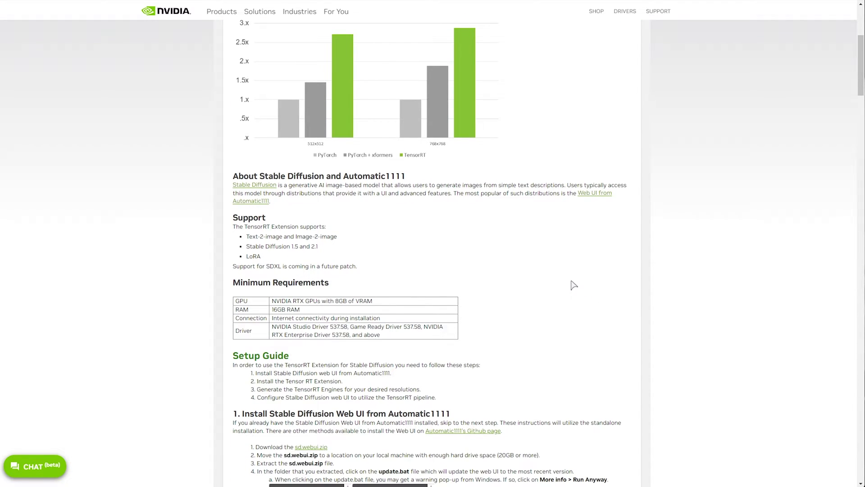
pyautogui.scroll(-3, 568, 283)
pyautogui.scroll(-1, 563, 279)
pyautogui.moveTo(451, 233); pyautogui.dragTo(232, 234)
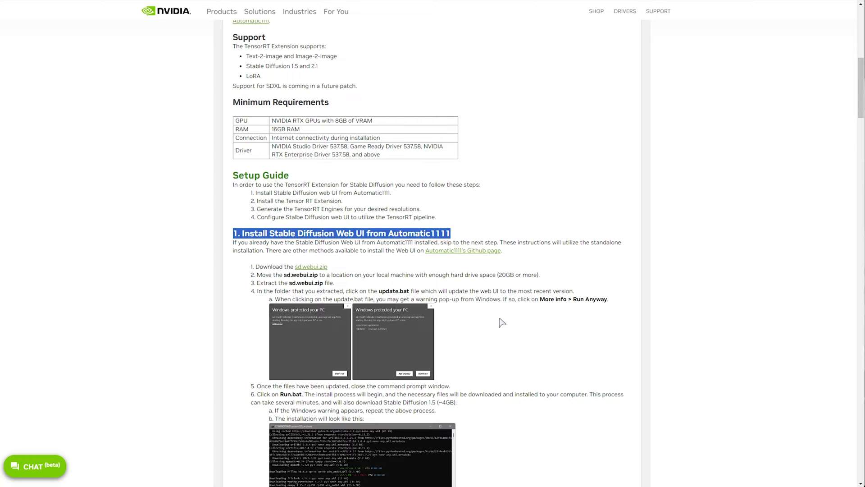
pyautogui.scroll(9, 545, 369)
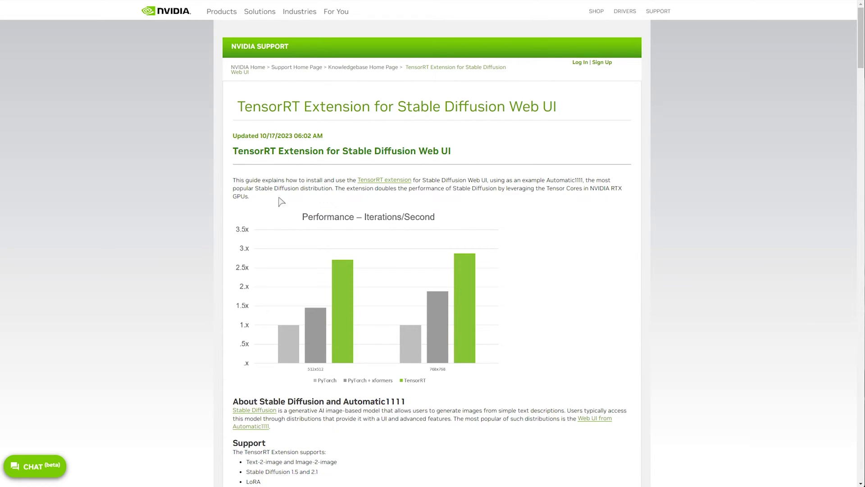
pyautogui.scroll(-10, 531, 226)
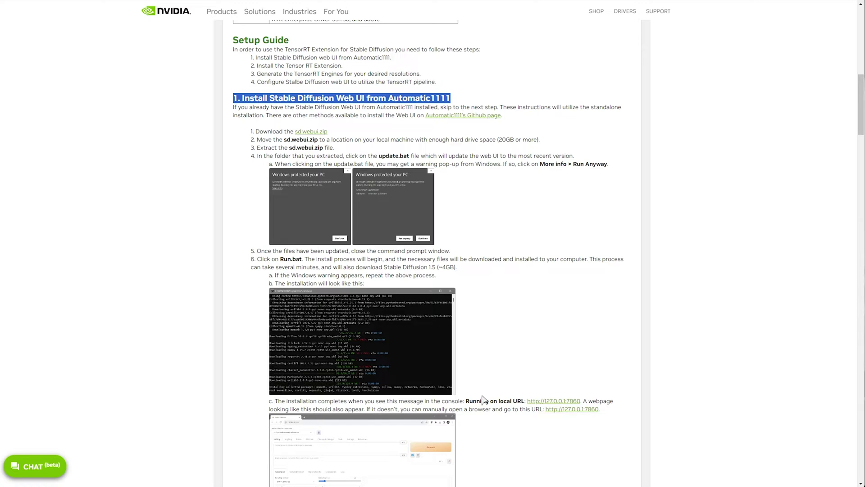
pyautogui.scroll(1, 485, 398)
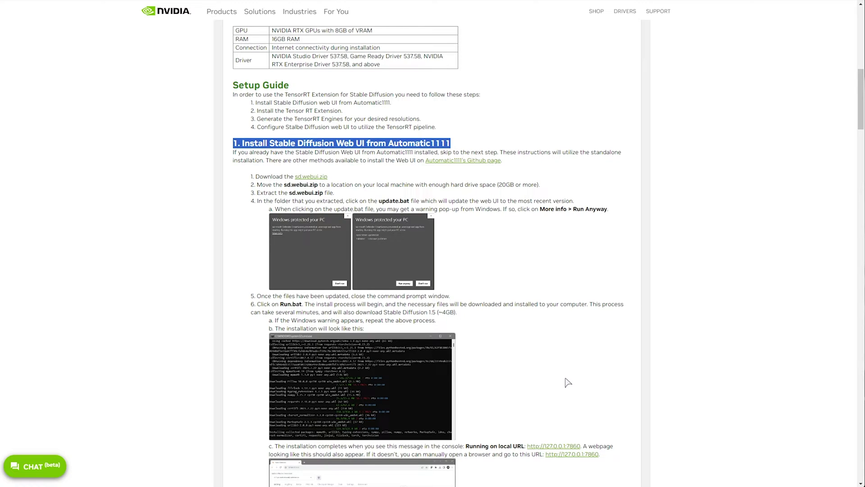
pyautogui.doubleClick(435, 144)
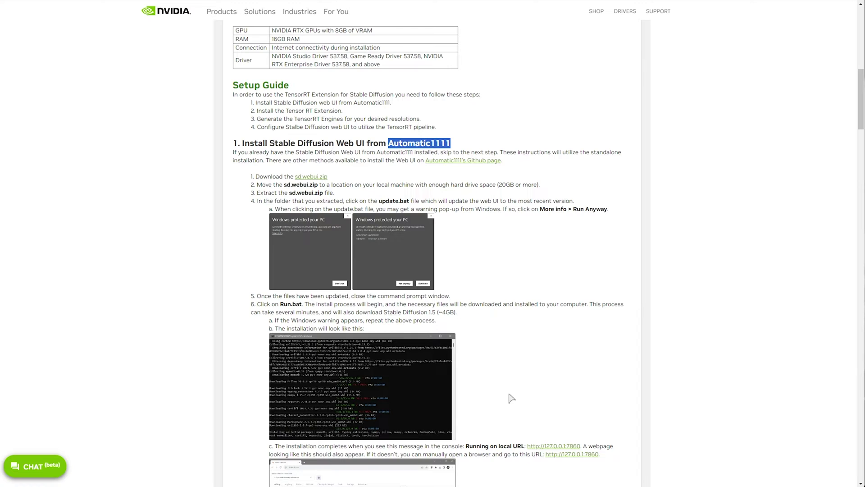
pyautogui.moveTo(479, 145); pyautogui.dragTo(224, 144)
# - Switch to File Explorer and look through the existing Stable Diffusion installation in the sd folder
pyautogui.hotkey('alt', 'Tab')
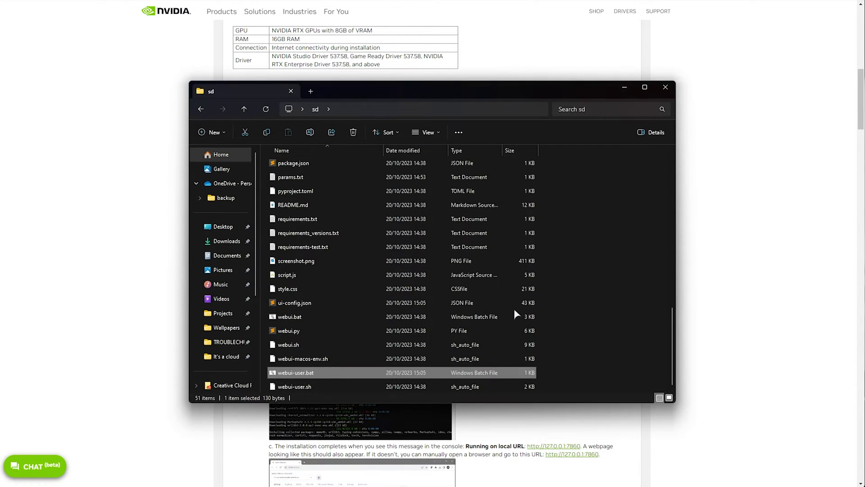
pyautogui.scroll(1, 518, 316)
pyautogui.scroll(10, 530, 332)
pyautogui.moveTo(532, 159); pyautogui.dragTo(590, 245)
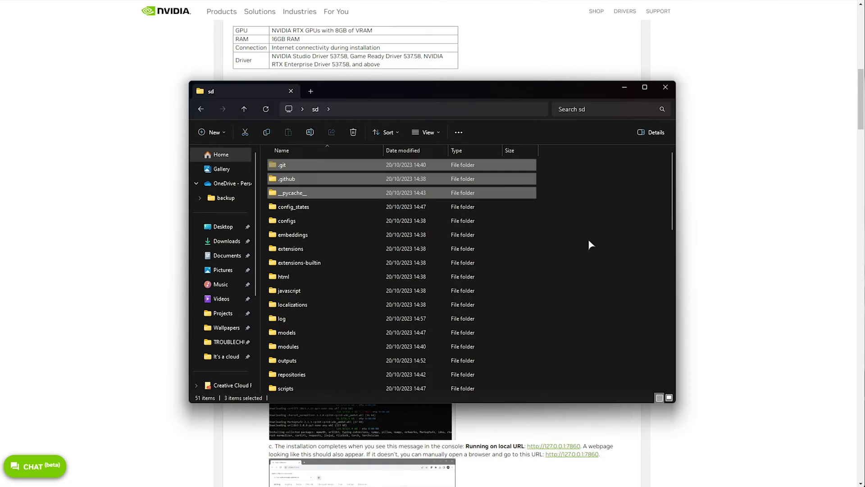
# - Return to the NVIDIA guide and check the driver version listed under Minimum Requirements
pyautogui.click(424, 53)
pyautogui.scroll(2, 402, 76)
pyautogui.moveTo(272, 147); pyautogui.dragTo(395, 157)
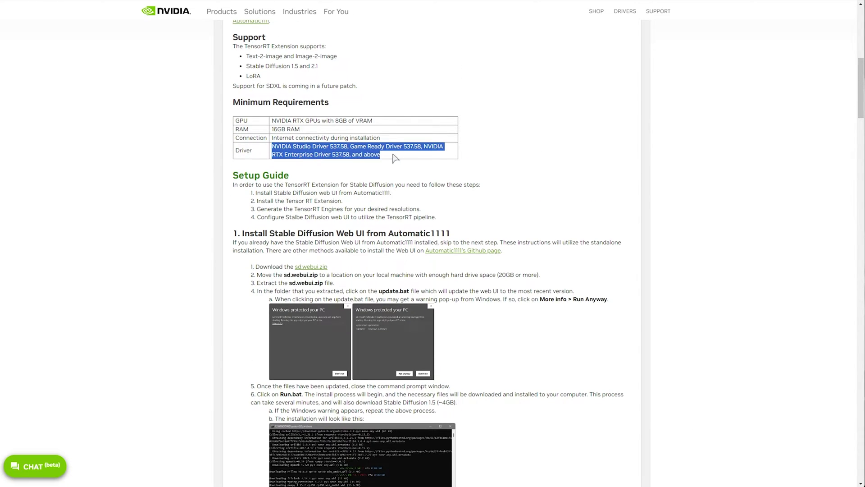
pyautogui.doubleClick(333, 146)
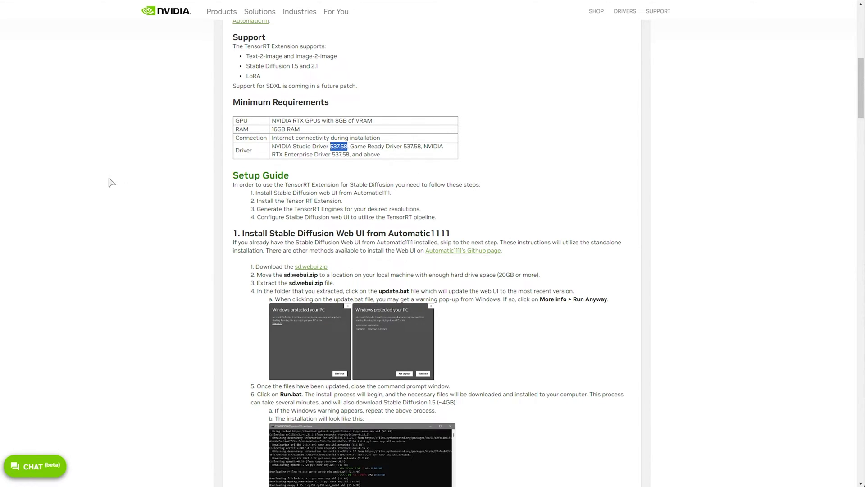
# - Check the installed graphics driver version in NVIDIA Control Panel's System Information, and close the control panel
pyautogui.rightClick(3, 126)
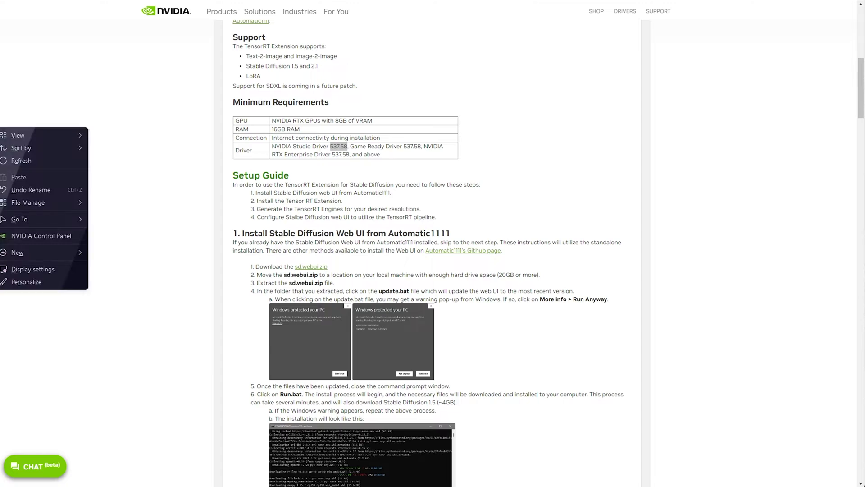
pyautogui.click(67, 235)
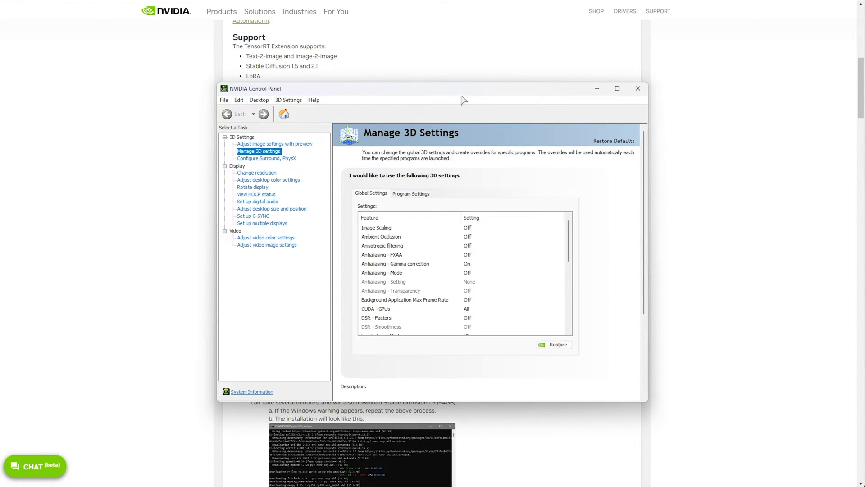
pyautogui.click(317, 102)
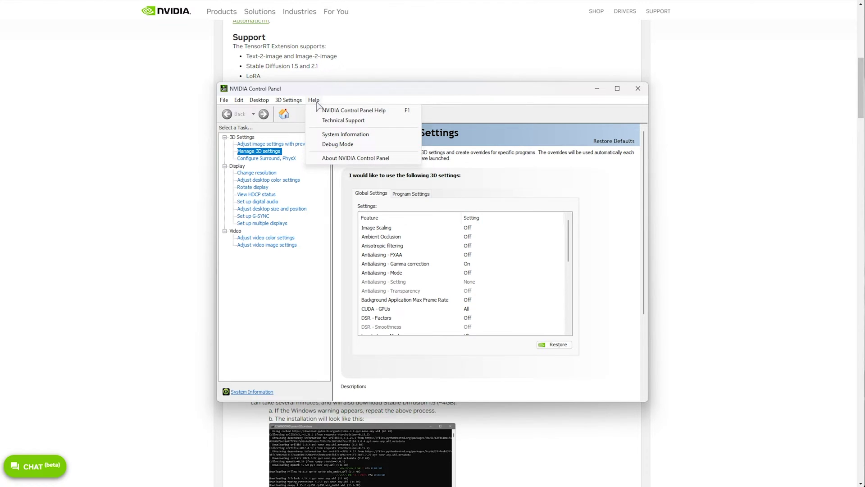
pyautogui.click(339, 134)
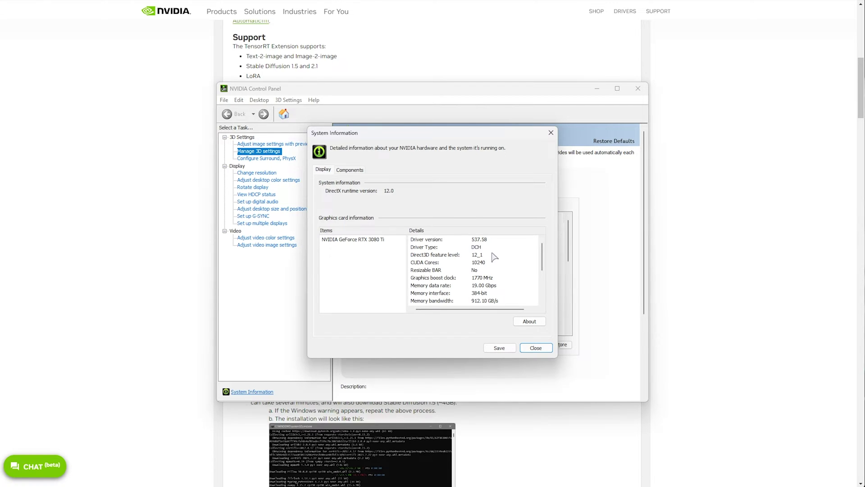
pyautogui.click(536, 347)
pyautogui.click(638, 88)
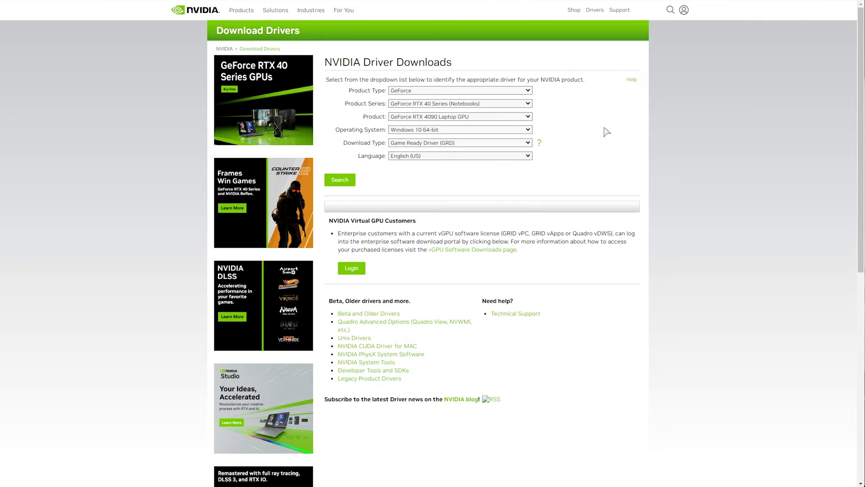
# - On NVIDIA Driver Downloads, choose GeForce RTX 30 Series, GeForce RTX 3080 Ti, Windows 11 and Game Ready Driver (GRD)
pyautogui.moveTo(629, 137); pyautogui.dragTo(621, 145)
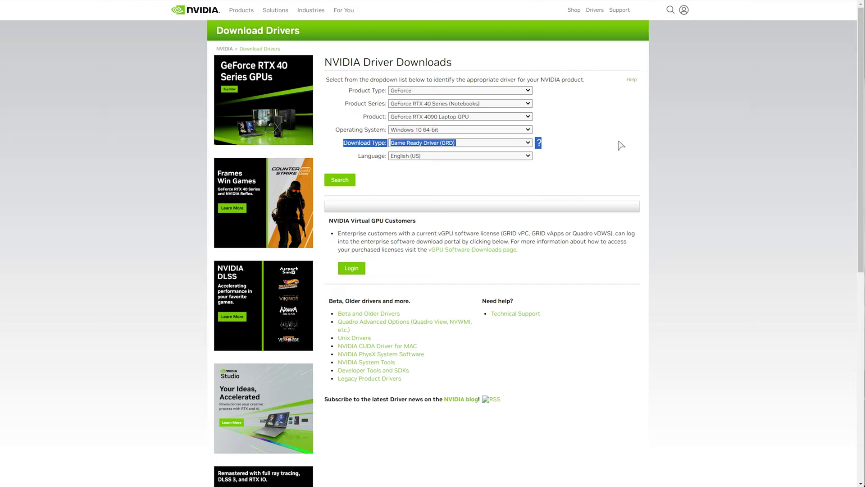
pyautogui.click(589, 143)
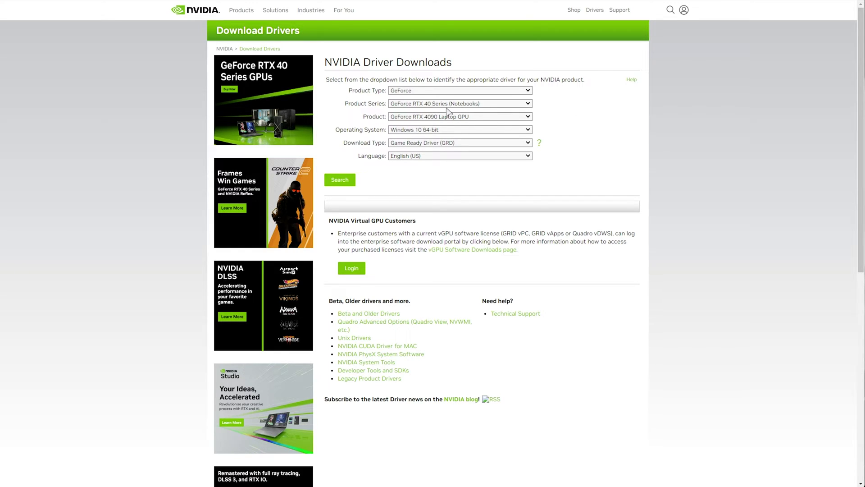
pyautogui.click(417, 104)
pyautogui.click(437, 133)
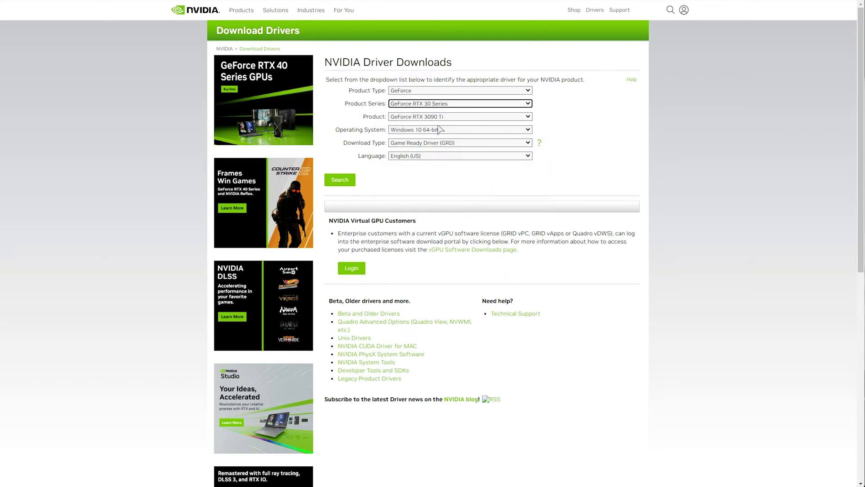
pyautogui.click(440, 117)
pyautogui.click(441, 139)
pyautogui.click(441, 131)
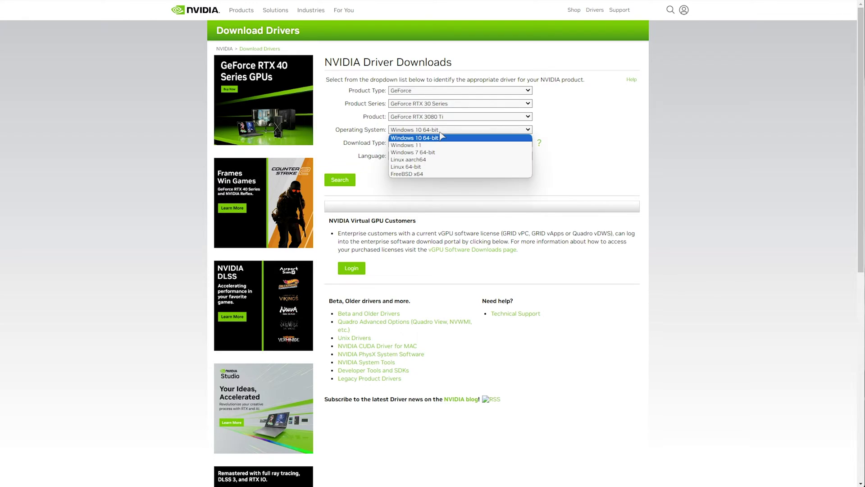
pyautogui.click(432, 146)
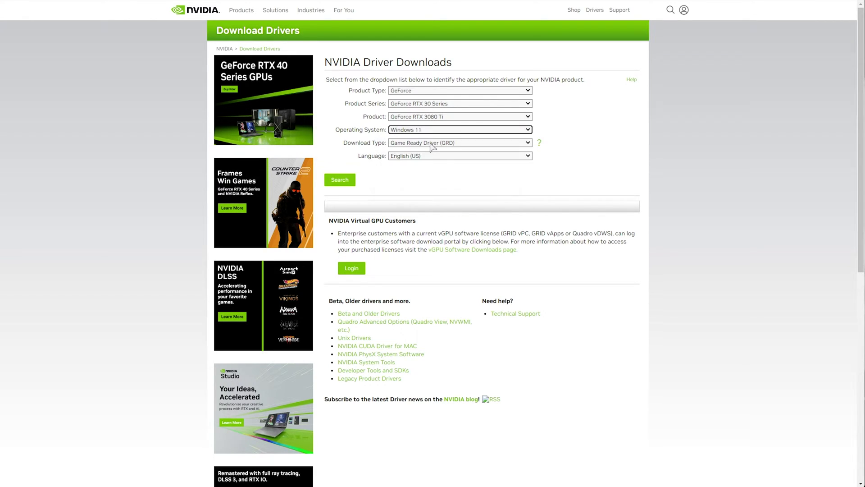
pyautogui.click(439, 143)
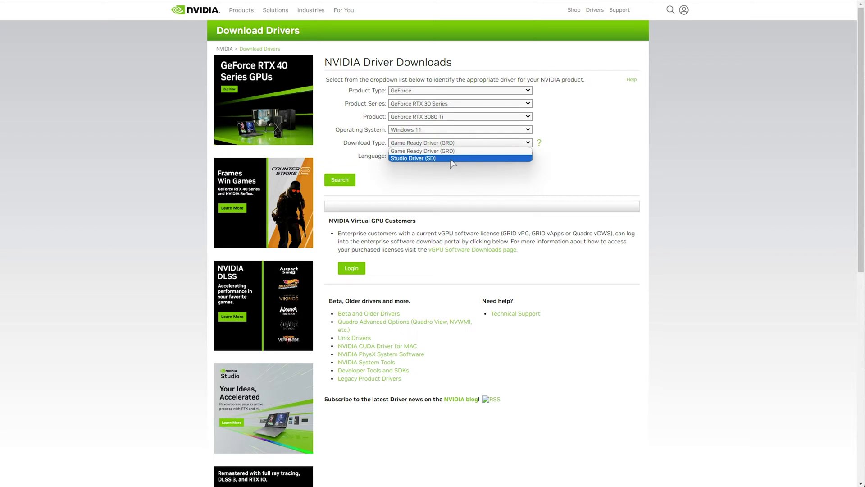
pyautogui.click(463, 151)
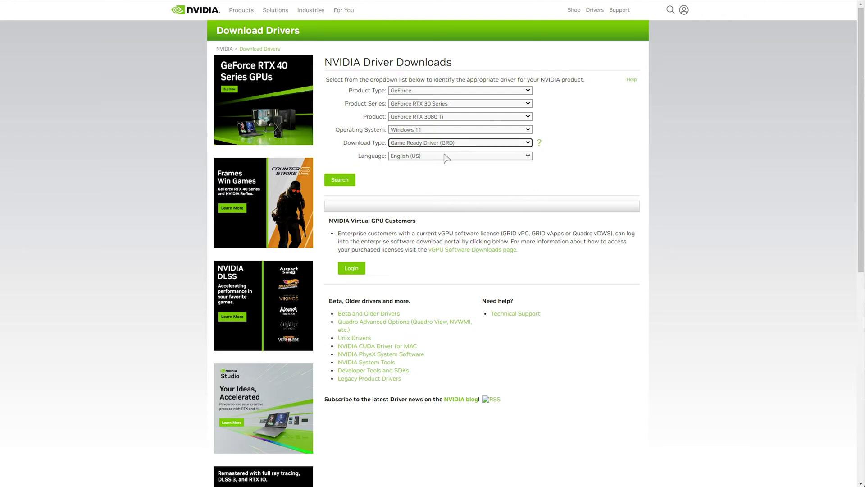
# - Search for the matching driver and download it
pyautogui.click(339, 182)
pyautogui.click(343, 131)
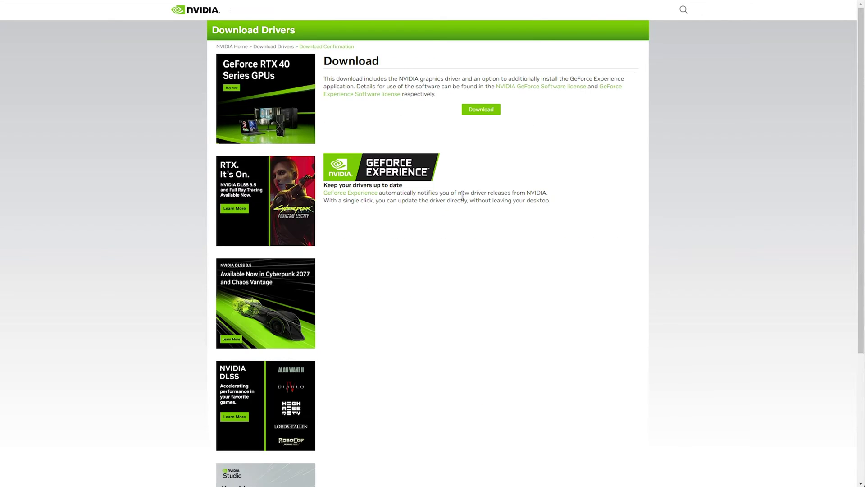
pyautogui.click(481, 111)
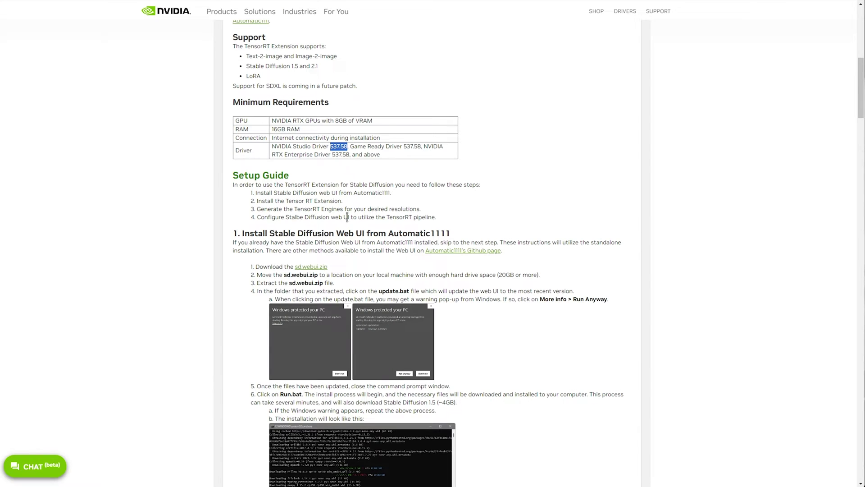
pyautogui.click(240, 230)
pyautogui.moveTo(464, 233); pyautogui.dragTo(218, 237)
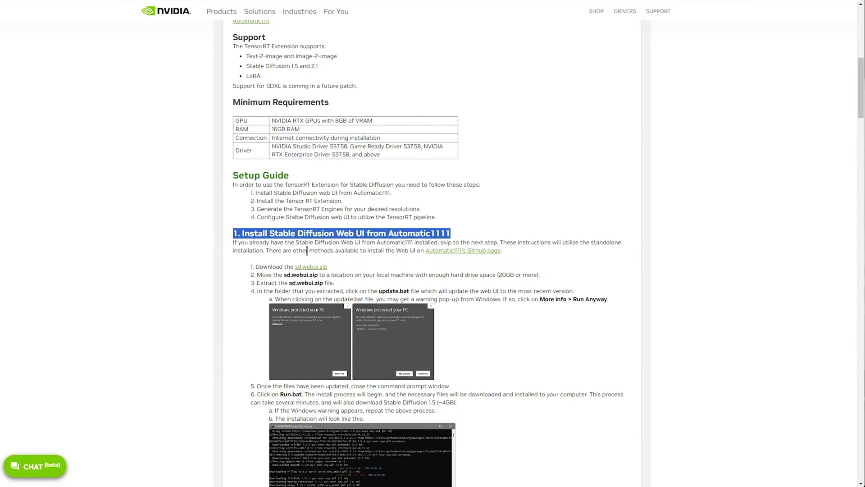
pyautogui.scroll(-9, 307, 248)
pyautogui.scroll(-5, 311, 264)
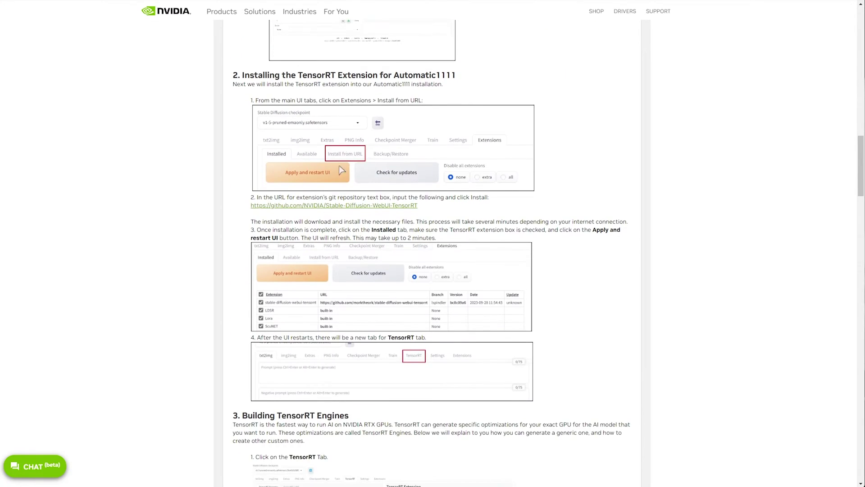
pyautogui.moveTo(233, 75); pyautogui.dragTo(467, 81)
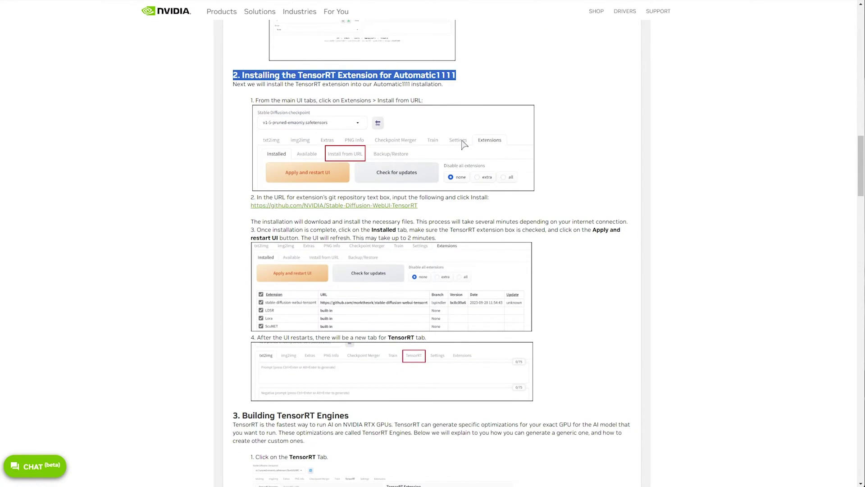
pyautogui.middleClick(560, 104)
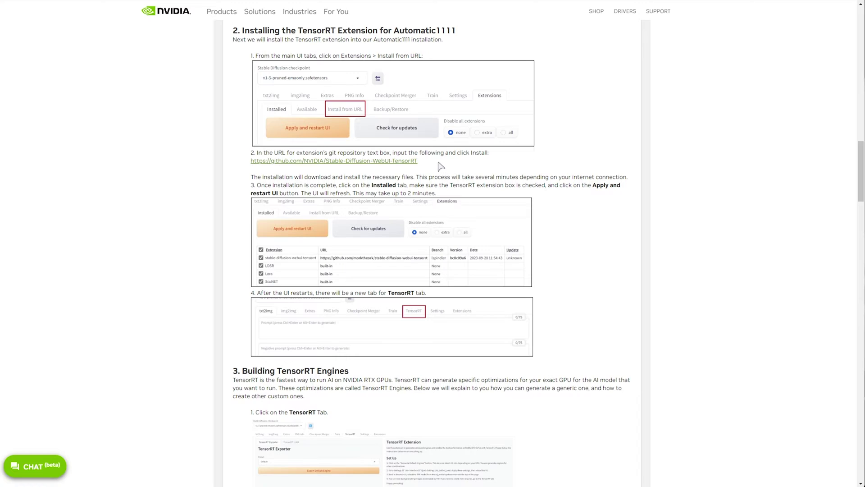
pyautogui.moveTo(419, 162); pyautogui.dragTo(247, 163)
pyautogui.hotkey('ctrl', 'c')
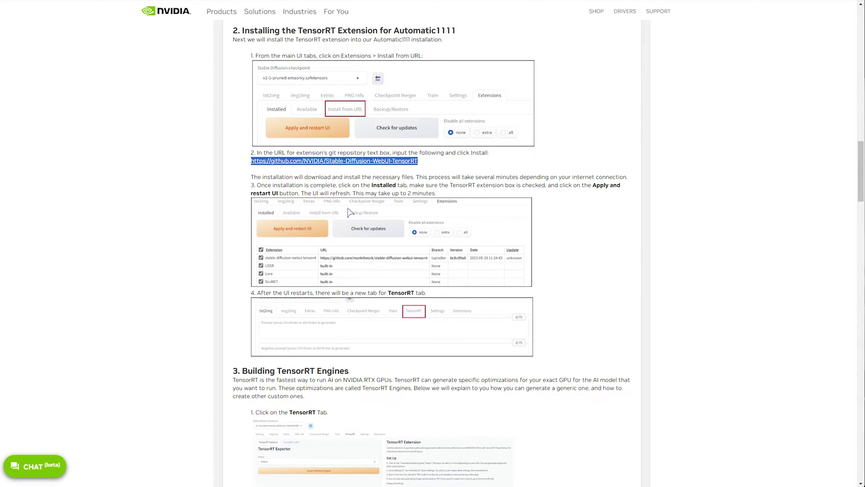
# - Switch to File Explorer and open webui-user.bat from the sd folder for editing in Notepad
pyautogui.hotkey('alt', 'Tab')
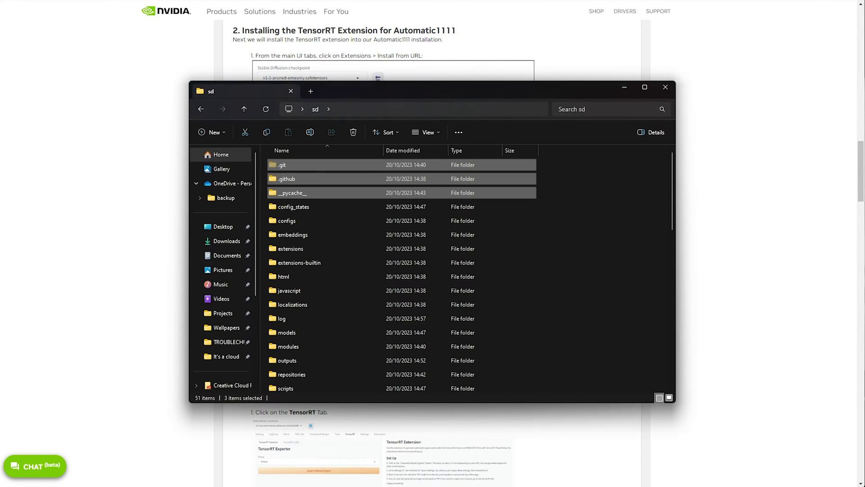
pyautogui.scroll(-10, 297, 239)
pyautogui.click(323, 373)
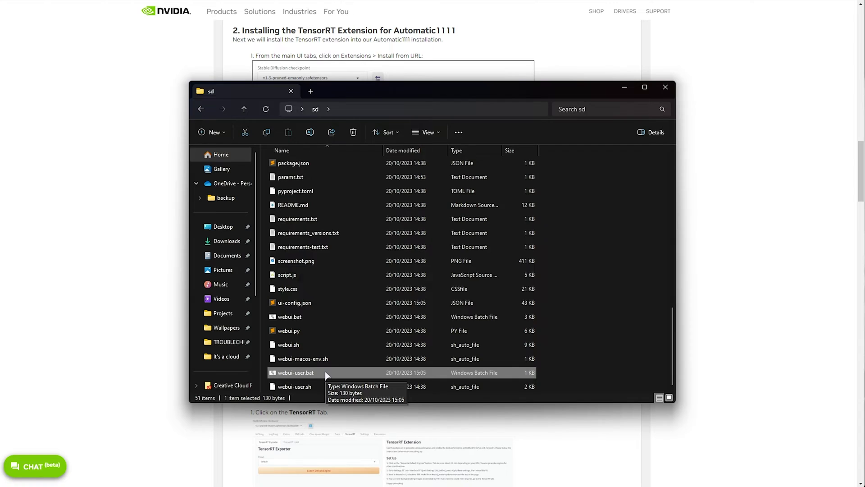
pyautogui.rightClick(326, 376)
pyautogui.click(360, 140)
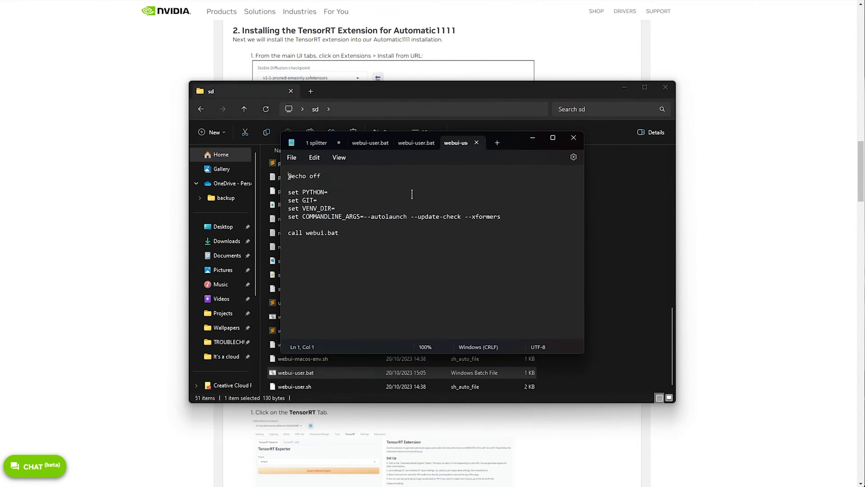
# - Check the --update-check argument in webui-user.bat, minimize the editor, and run the batch file to start the web UI
pyautogui.moveTo(411, 217); pyautogui.dragTo(464, 219)
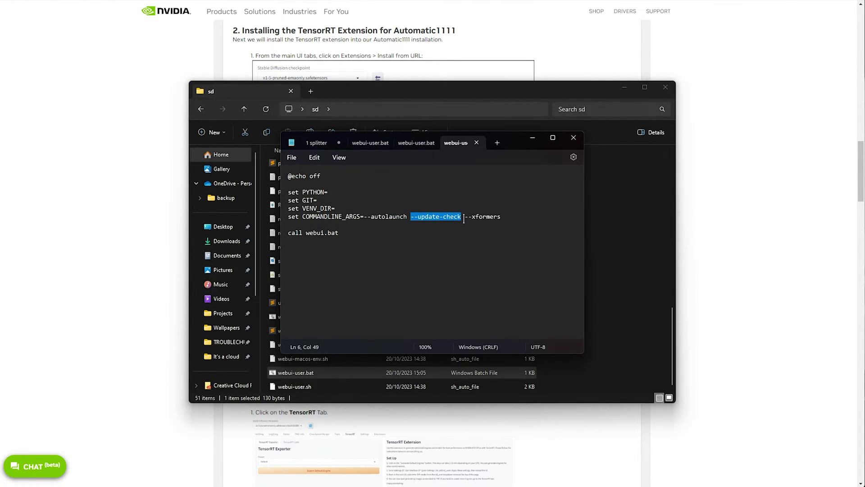
pyautogui.click(408, 218)
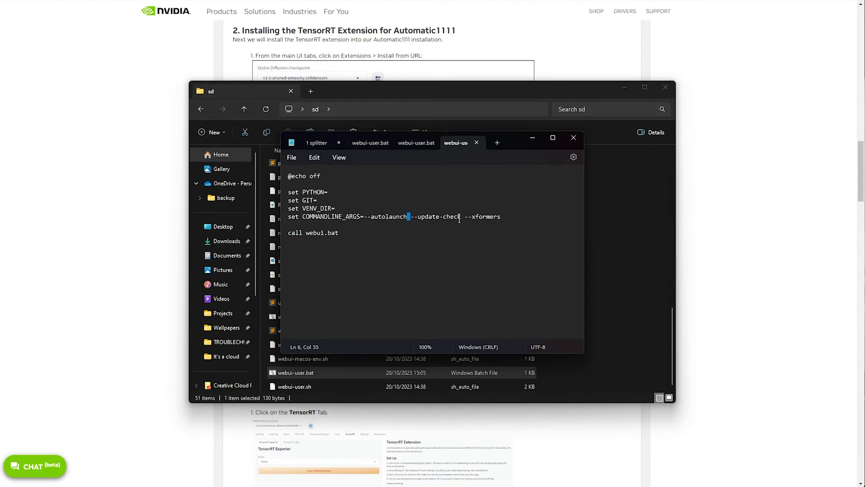
pyautogui.moveTo(460, 217); pyautogui.dragTo(410, 213)
pyautogui.click(532, 140)
pyautogui.doubleClick(436, 373)
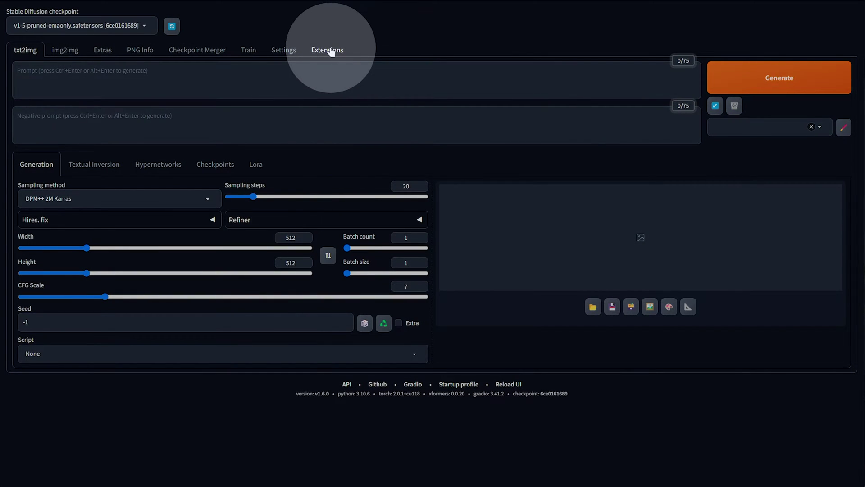
# - Load the list of available extensions from the default index and review the TensorRT entry's description
pyautogui.click(328, 50)
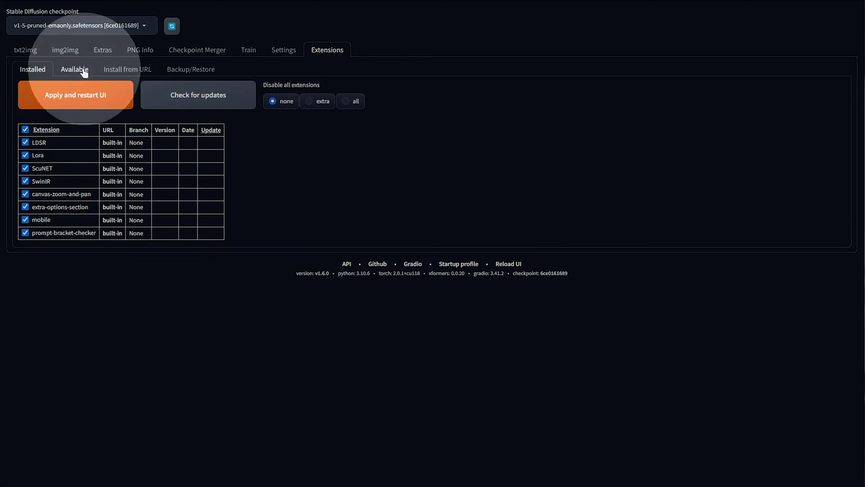
pyautogui.click(87, 72)
pyautogui.click(78, 90)
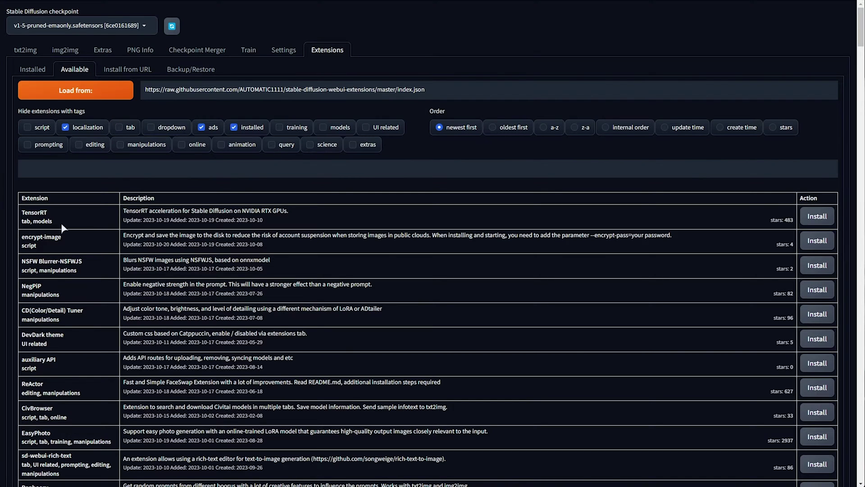
pyautogui.moveTo(21, 215); pyautogui.dragTo(52, 217)
pyautogui.moveTo(124, 211); pyautogui.dragTo(287, 212)
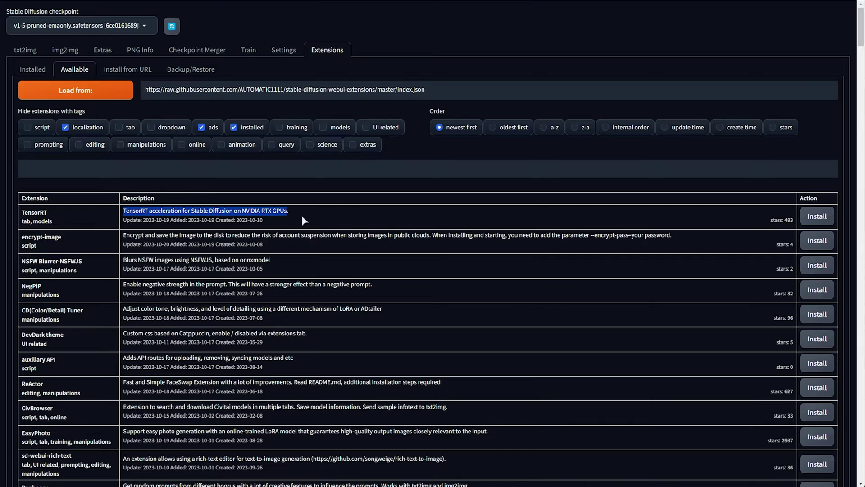
# - Filter the available extensions by tensorrt and install NVIDIA's TensorRT extension
pyautogui.click(274, 177)
pyautogui.click(255, 171)
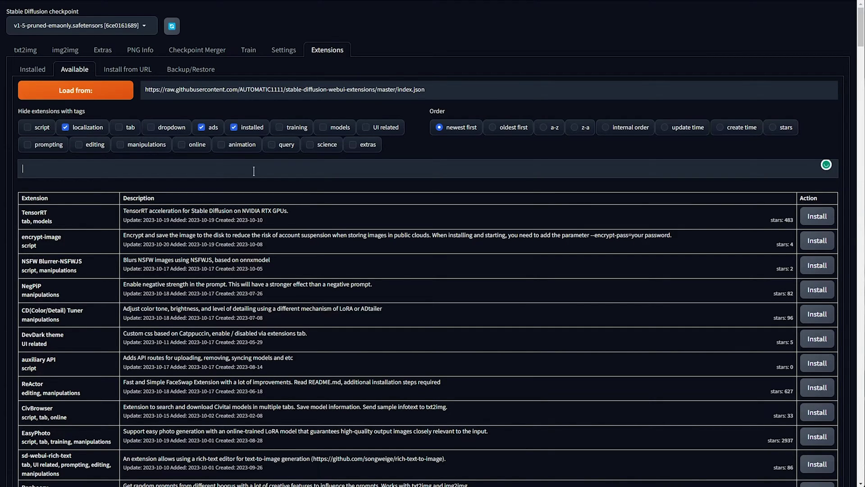
pyautogui.write('tensorrt')
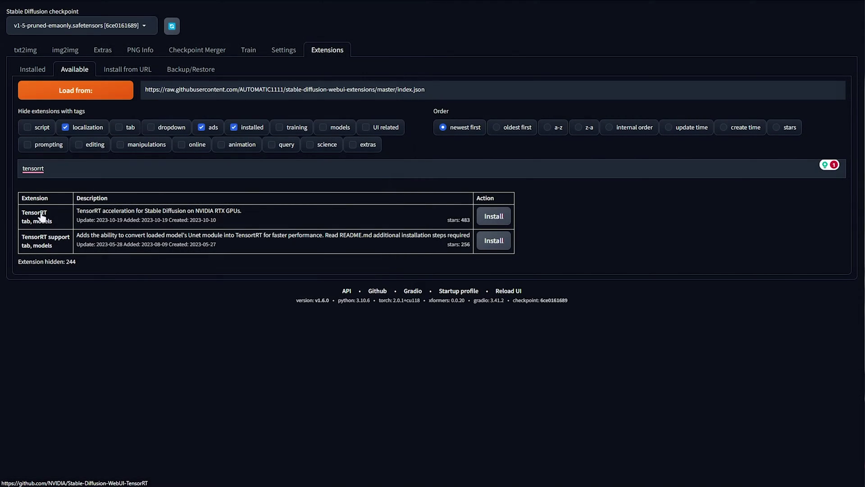
pyautogui.click(41, 215)
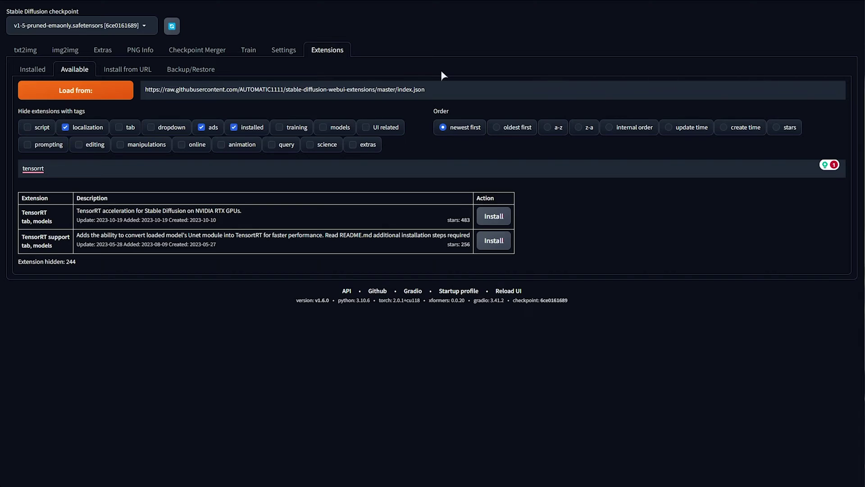
pyautogui.click(494, 216)
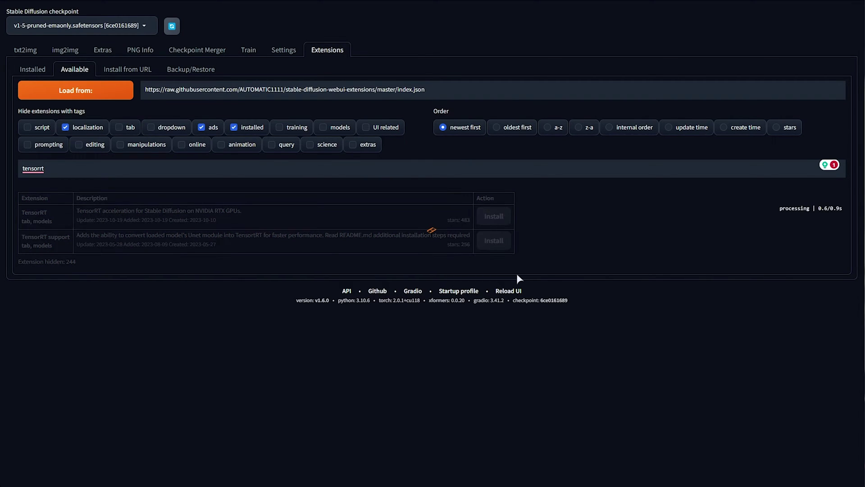
pyautogui.click(116, 71)
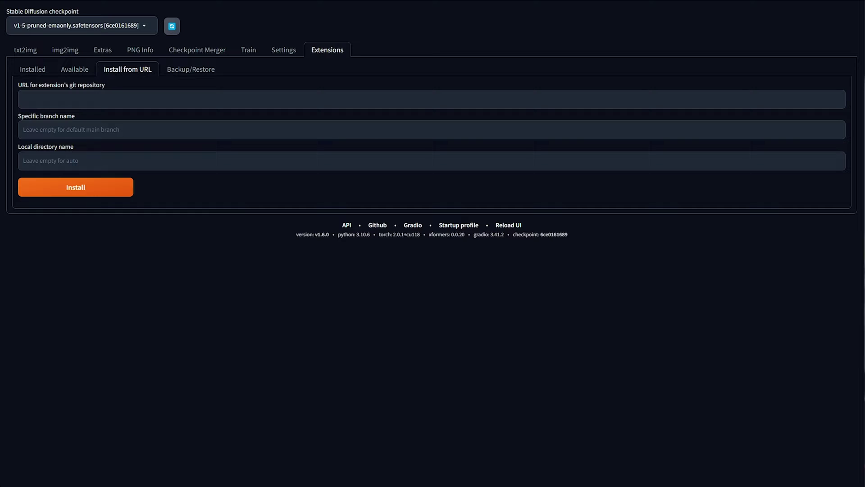
pyautogui.click(149, 99)
pyautogui.hotkey('ctrl', 'v')
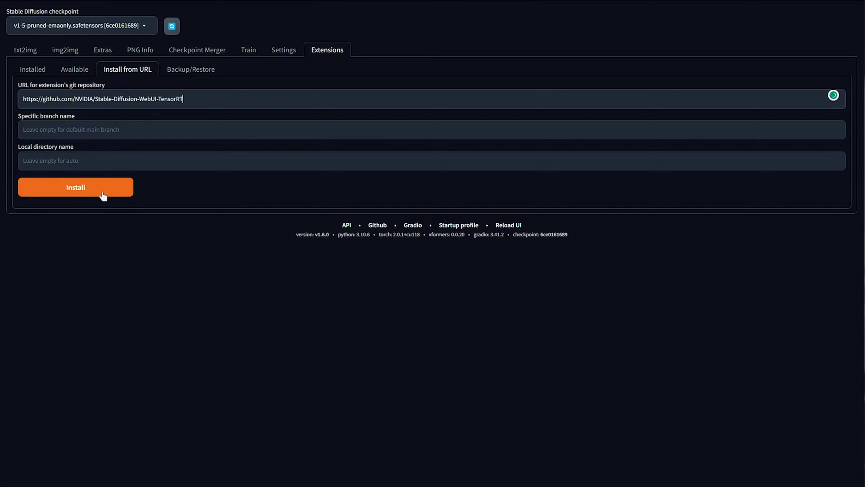
pyautogui.click(75, 69)
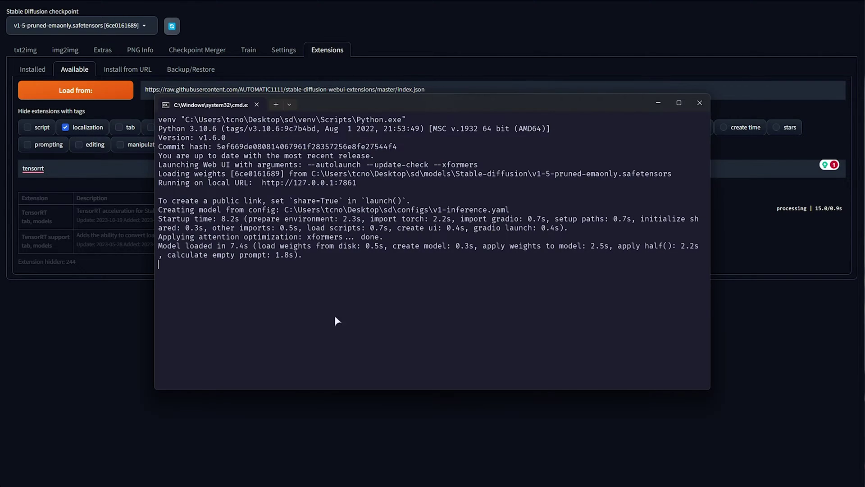
# - Check the extension's installation progress in the web UI console and the Ethernet activity in Task Manager
pyautogui.moveTo(401, 329); pyautogui.dragTo(341, 289)
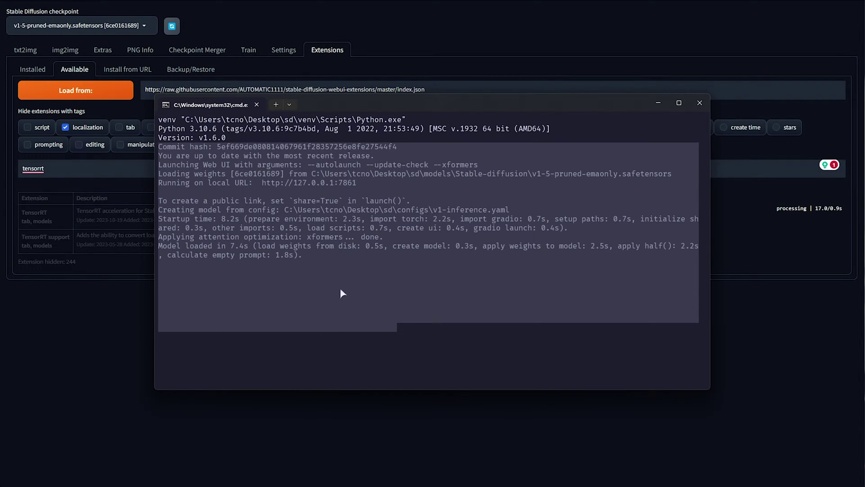
pyautogui.rightClick(369, 317)
pyautogui.click(792, 351)
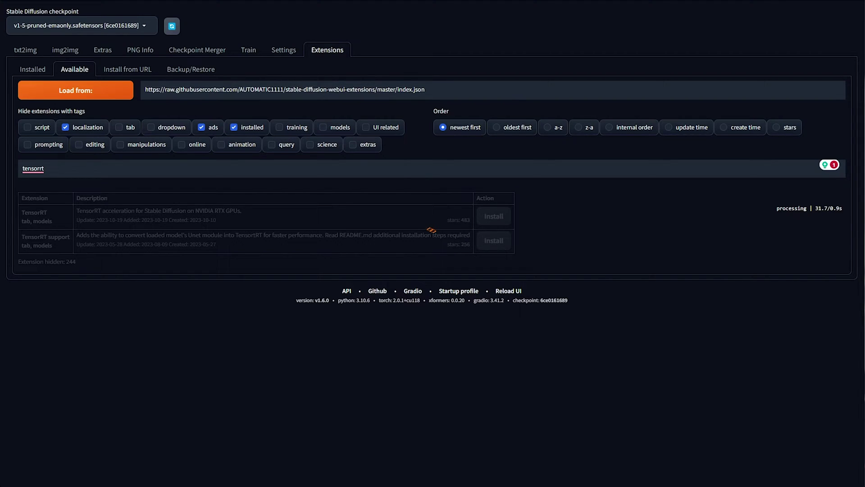
pyautogui.hotkey('ctrl', 'shift', 'Escape')
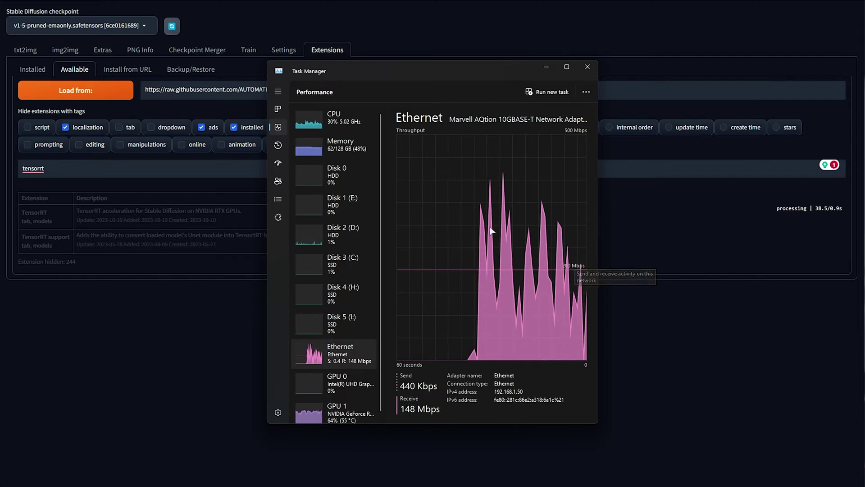
pyautogui.click(546, 66)
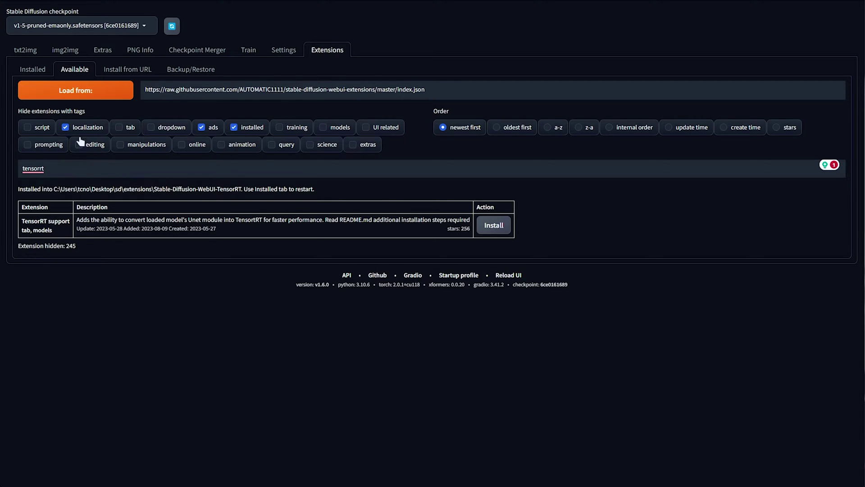
# - Show the installed extensions and apply the changes by restarting the UI
pyautogui.click(38, 71)
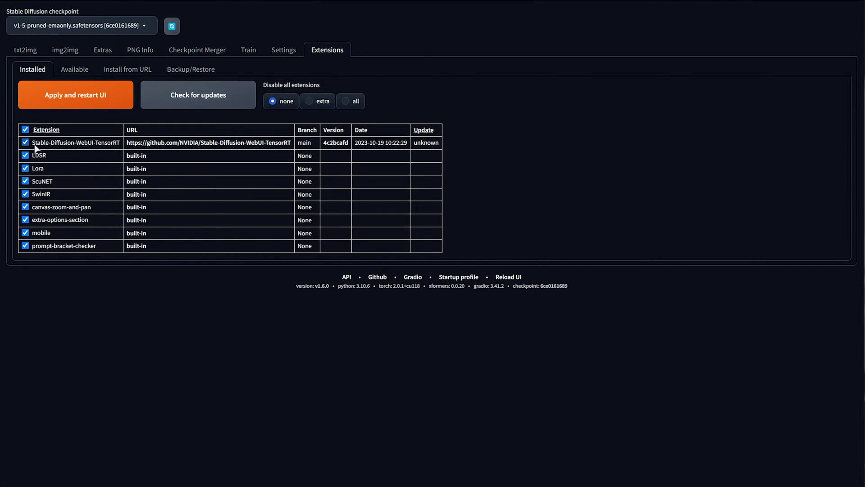
pyautogui.click(96, 101)
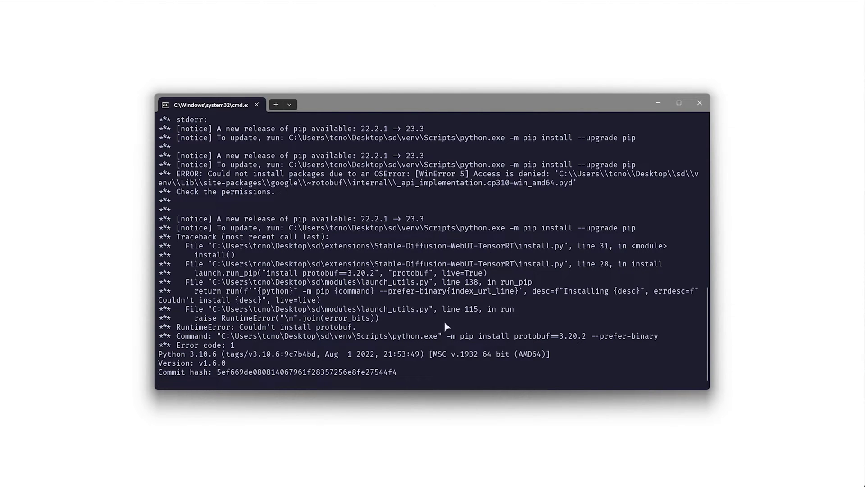
# - Examine the package installation error and surrounding log in the console, and dismiss the python.exe entry point error
pyautogui.moveTo(280, 192); pyautogui.dragTo(157, 177)
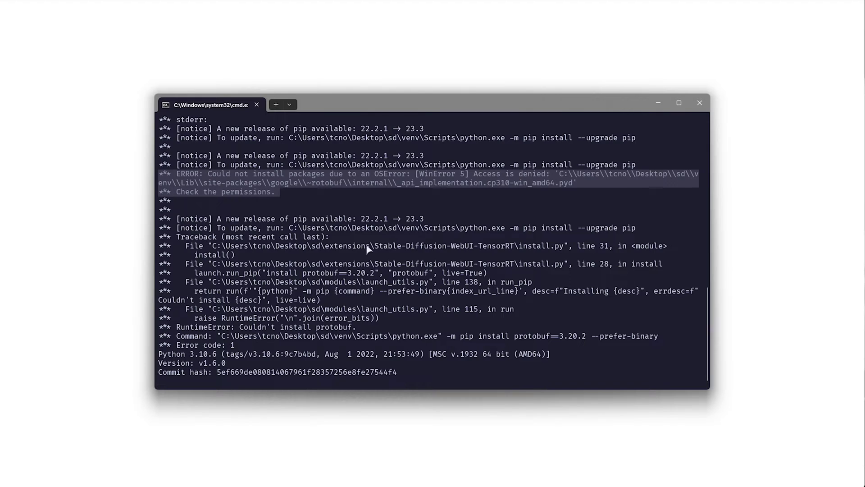
pyautogui.scroll(6, 383, 257)
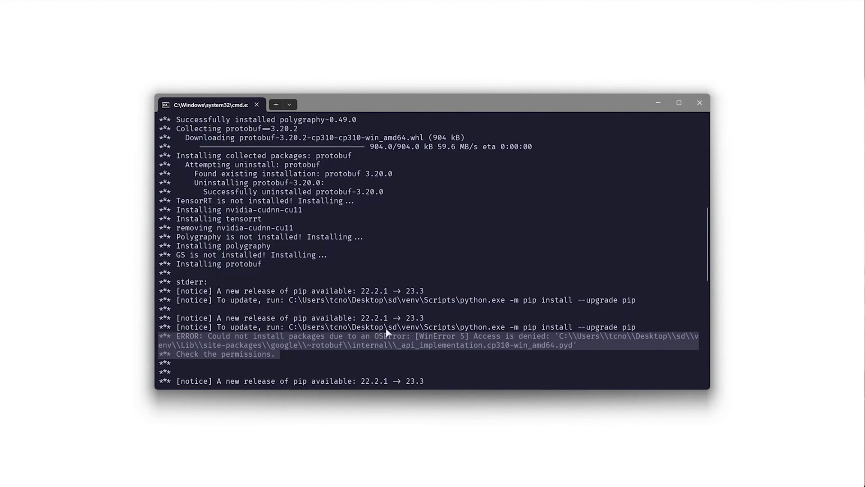
pyautogui.scroll(-2, 386, 332)
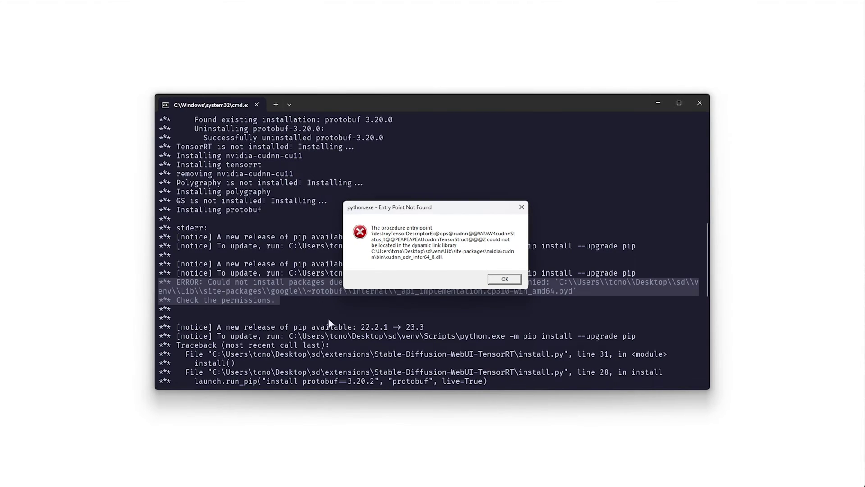
pyautogui.click(504, 280)
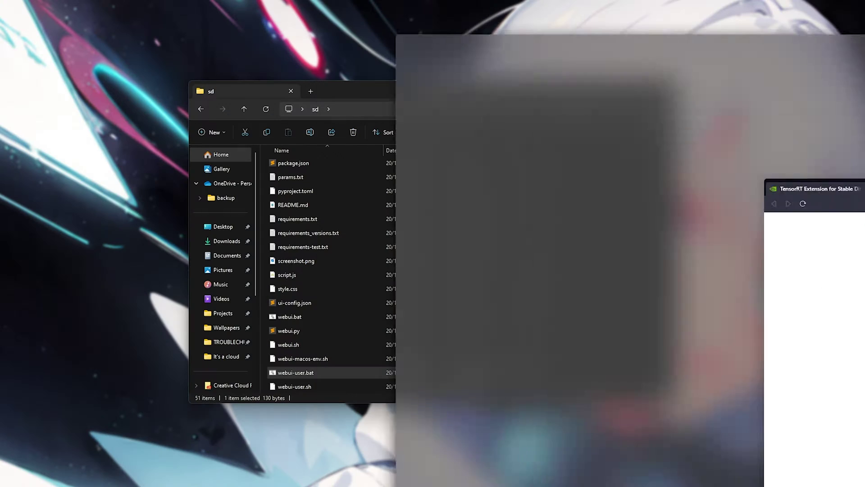
# - Try relaunching the web UI with webui-user.bat from the sd folder and dismiss the entry point error dialog
pyautogui.click(298, 372)
pyautogui.doubleClick(297, 372)
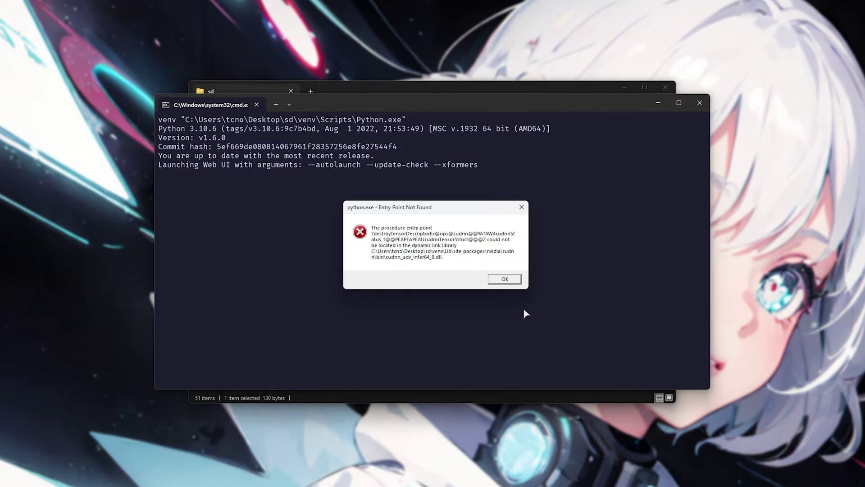
pyautogui.click(519, 208)
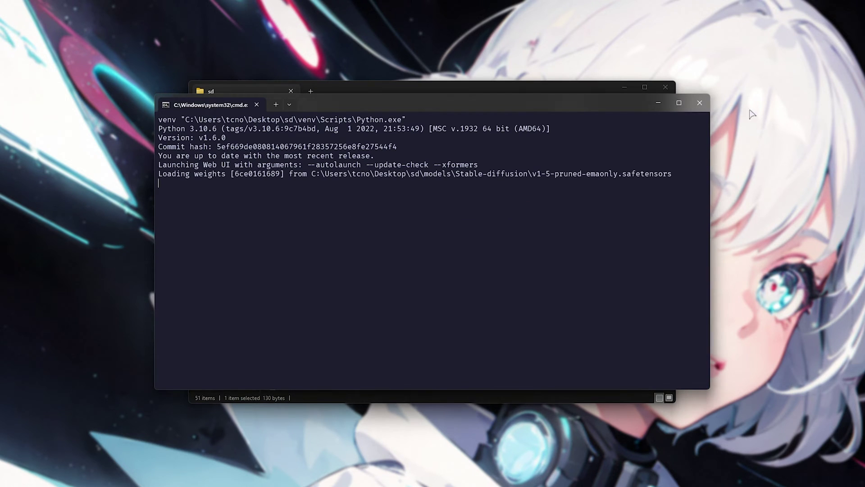
# - Permanently delete the venv folder from the sd folder in File Explorer
pyautogui.hotkey('alt', 'Tab')
pyautogui.scroll(7, 404, 330)
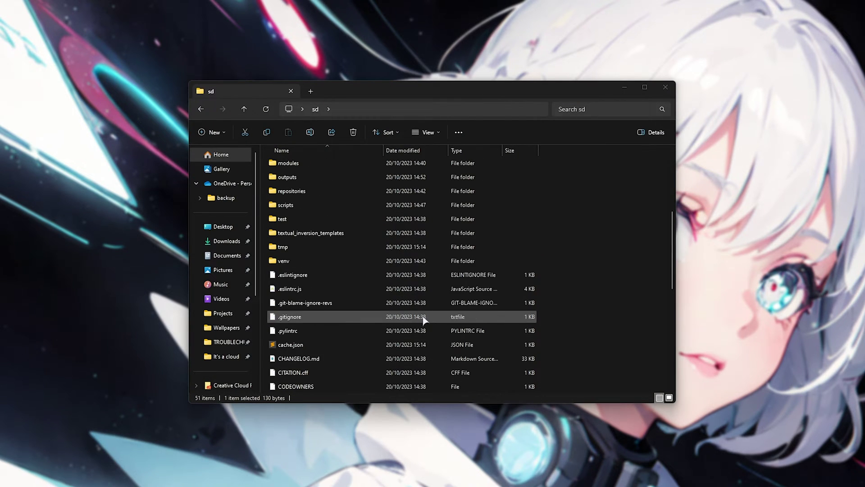
pyautogui.click(333, 261)
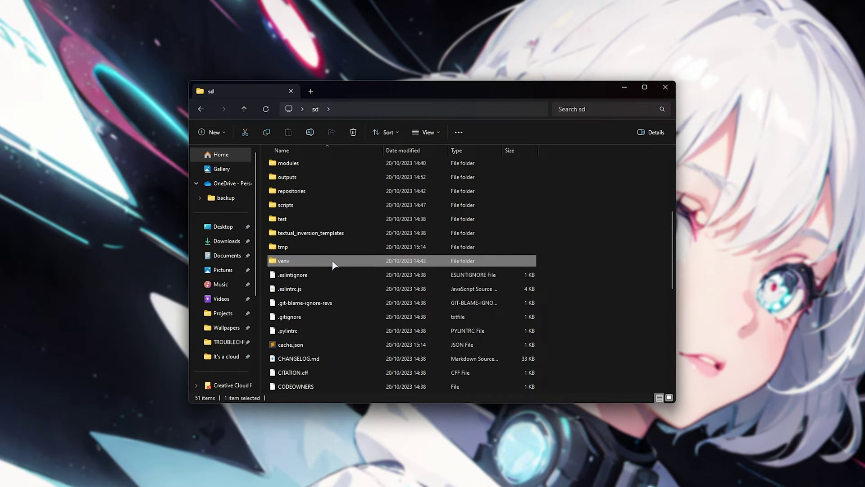
pyautogui.hotkey('shift', 'Delete')
pyautogui.click(463, 273)
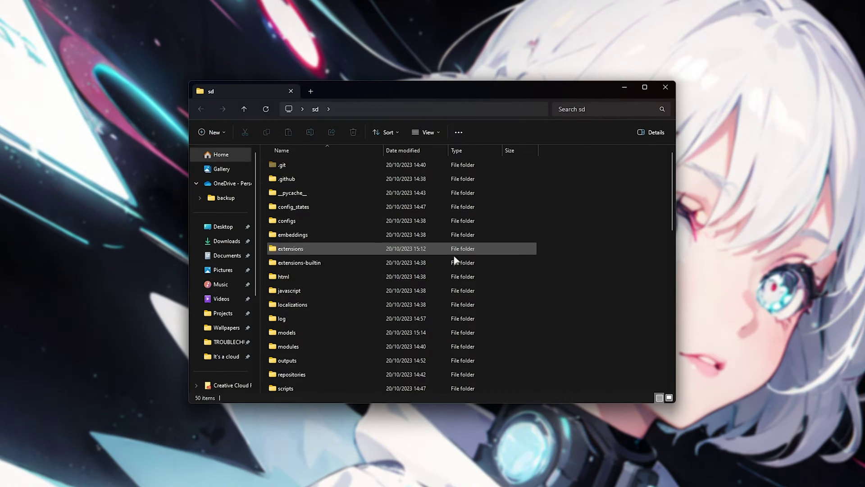
# - Run webui-user.bat to rebuild the environment and start the web UI, dismissing each python.exe entry point error
pyautogui.scroll(-10, 402, 251)
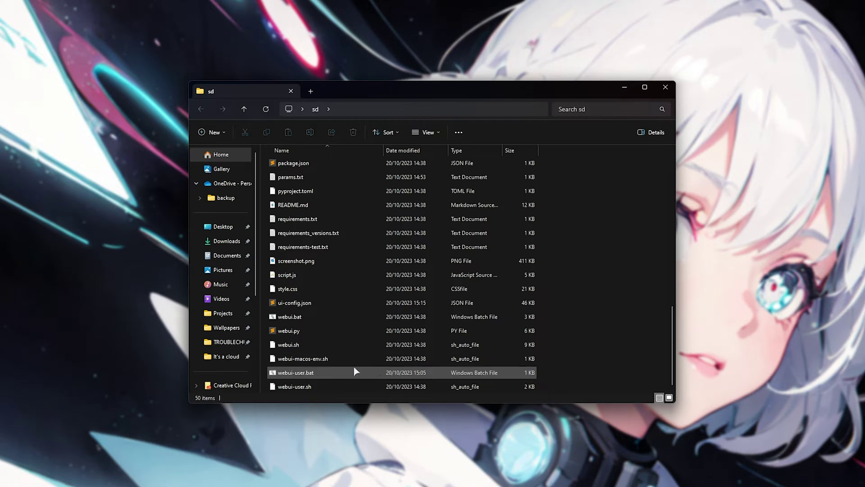
pyautogui.doubleClick(355, 369)
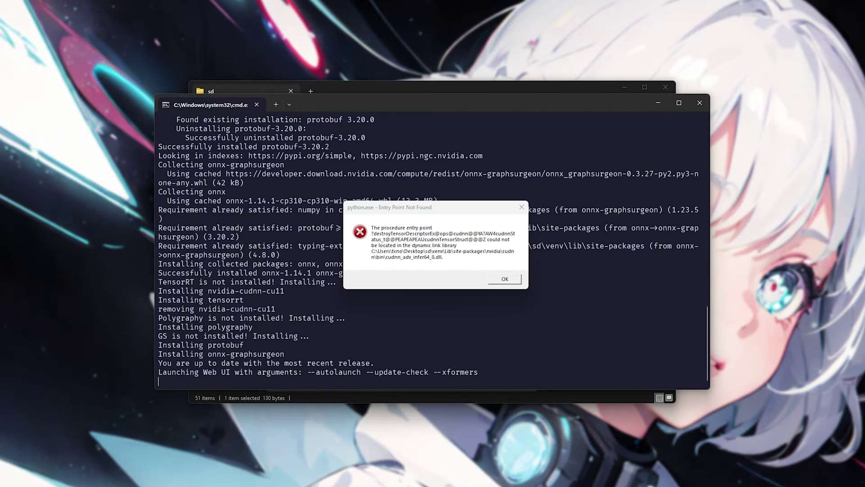
pyautogui.click(519, 225)
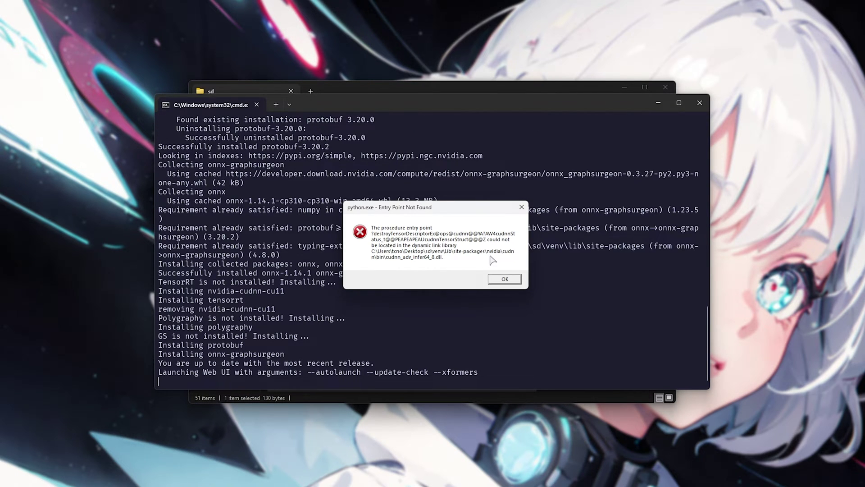
pyautogui.click(517, 281)
pyautogui.click(516, 281)
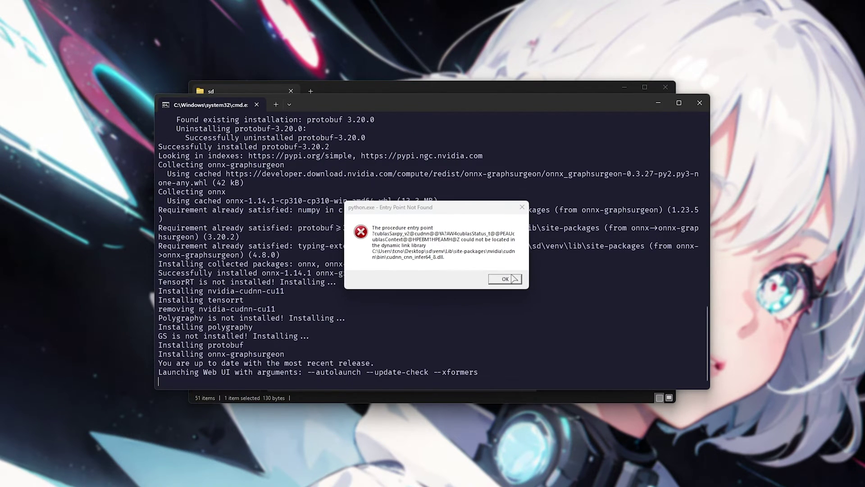
pyautogui.click(514, 283)
pyautogui.click(512, 280)
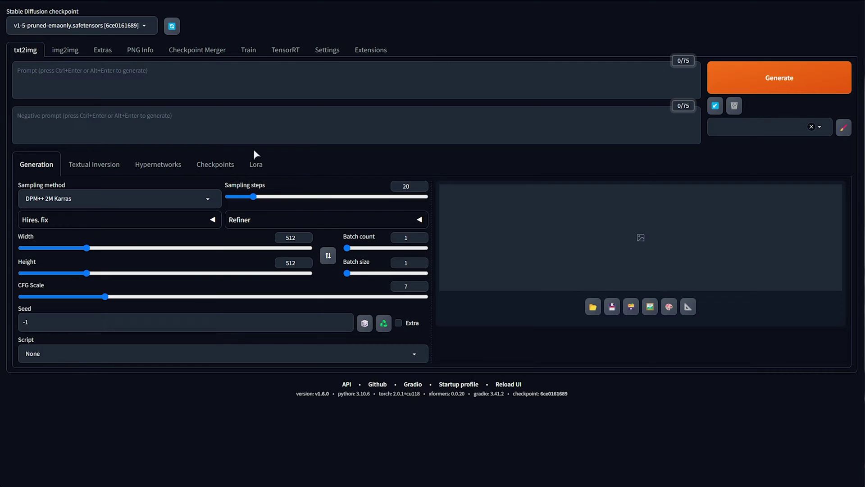
# - Export the default TensorRT engine using the Default preset in the TensorRT Exporter
pyautogui.click(290, 54)
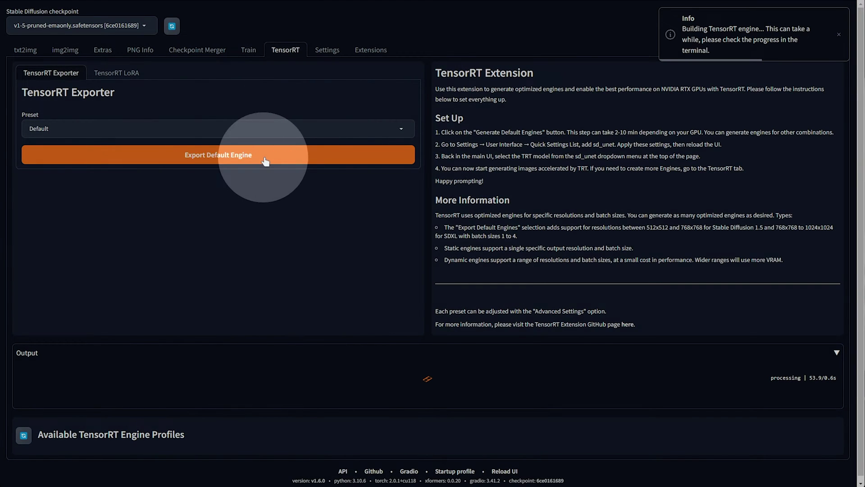
pyautogui.click(217, 157)
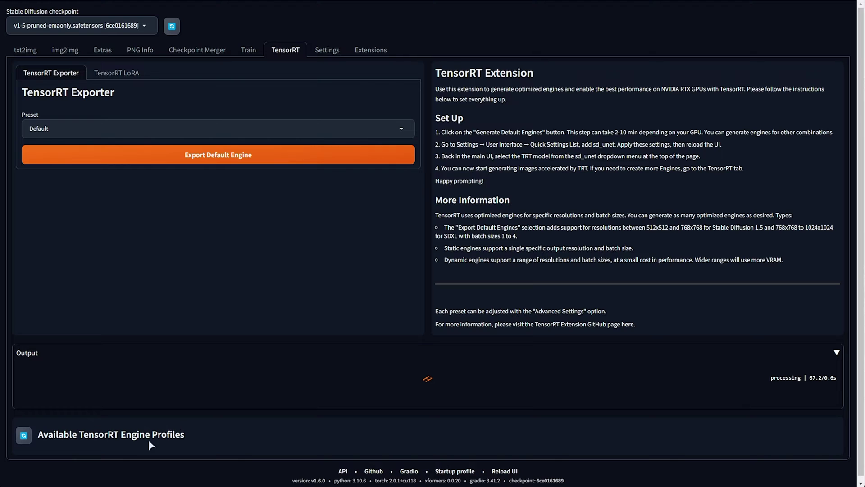
# - Check the command console for the engine export's progress and return to the web UI
pyautogui.hotkey('alt', 'Tab')
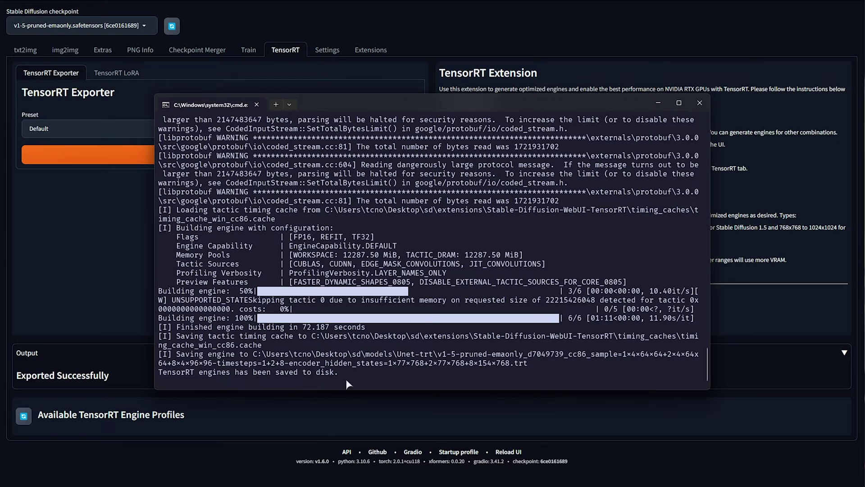
pyautogui.moveTo(434, 354); pyautogui.dragTo(509, 363)
pyautogui.click(134, 298)
# - Review the available Stable Diffusion checkpoints and TensorRT Exporter presets, leaving both selections as they are
pyautogui.click(138, 29)
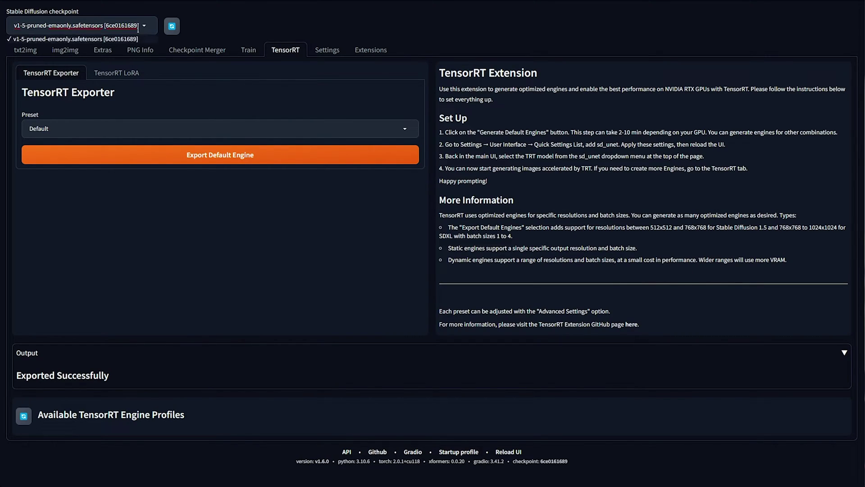
pyautogui.click(214, 192)
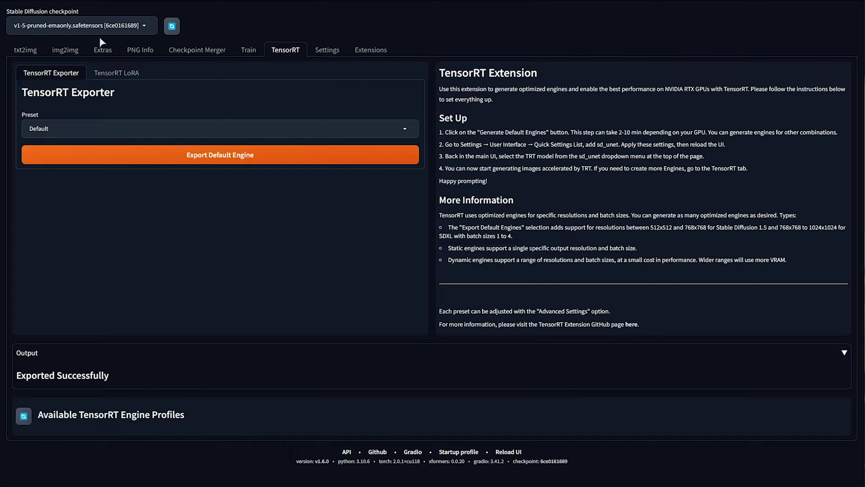
pyautogui.click(184, 129)
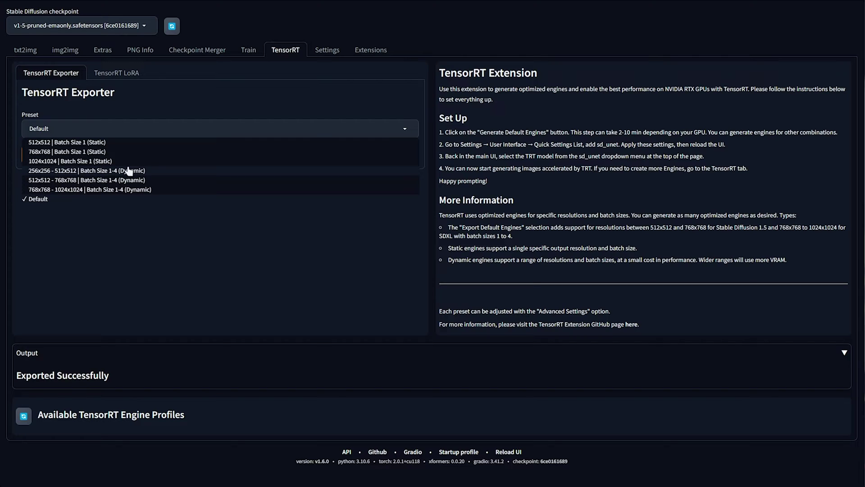
pyautogui.click(190, 267)
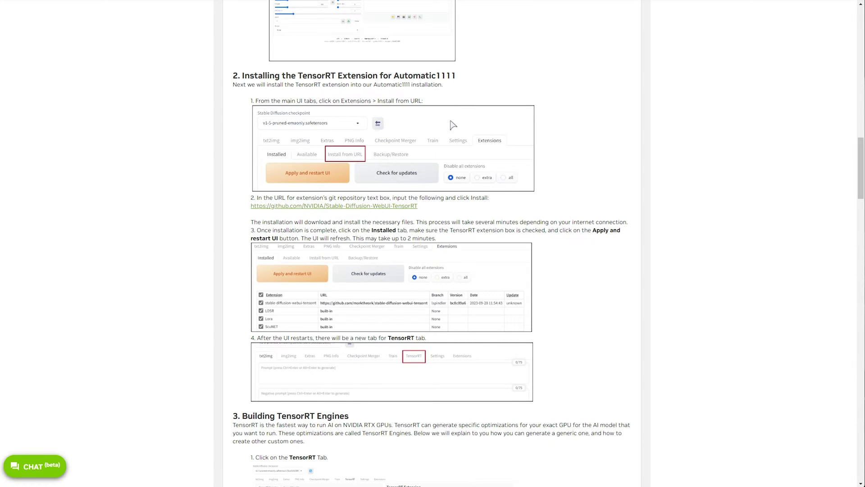
# - Read the Building TensorRT Engines section of NVIDIA's guide, including the note on where available engine profiles are listed
pyautogui.scroll(-8, 453, 124)
pyautogui.moveTo(358, 58); pyautogui.dragTo(220, 60)
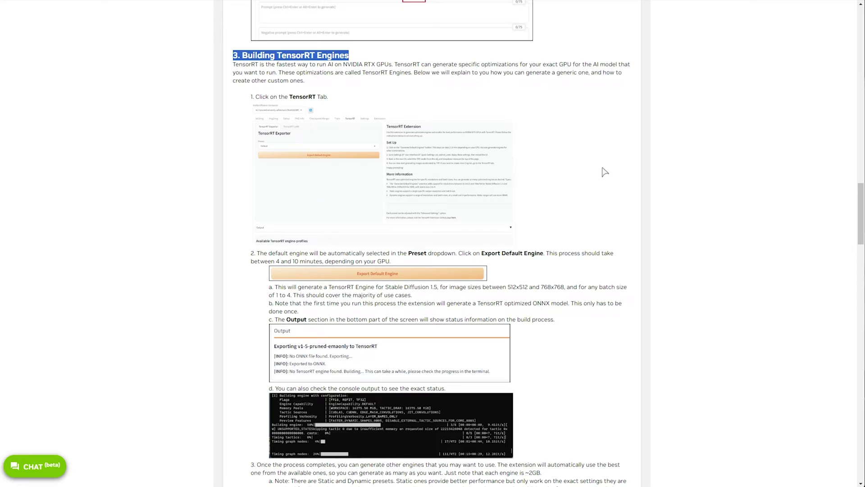
pyautogui.scroll(-5, 604, 172)
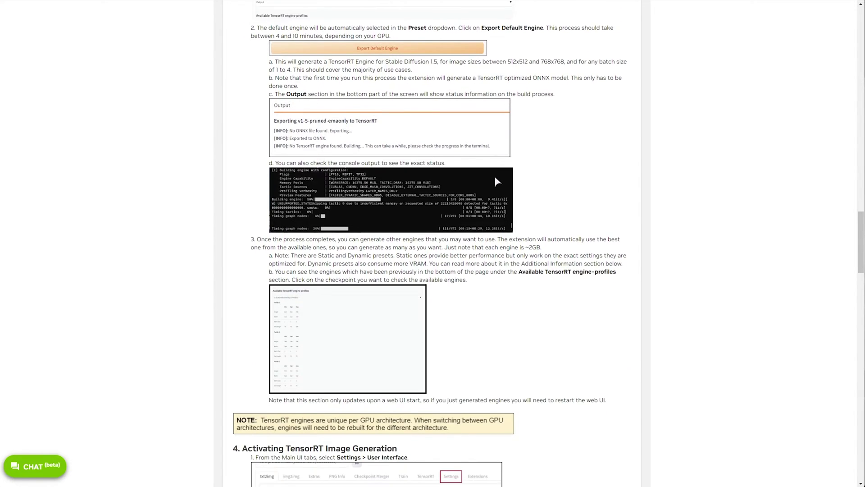
pyautogui.scroll(-3, 495, 178)
pyautogui.moveTo(275, 136); pyautogui.dragTo(616, 138)
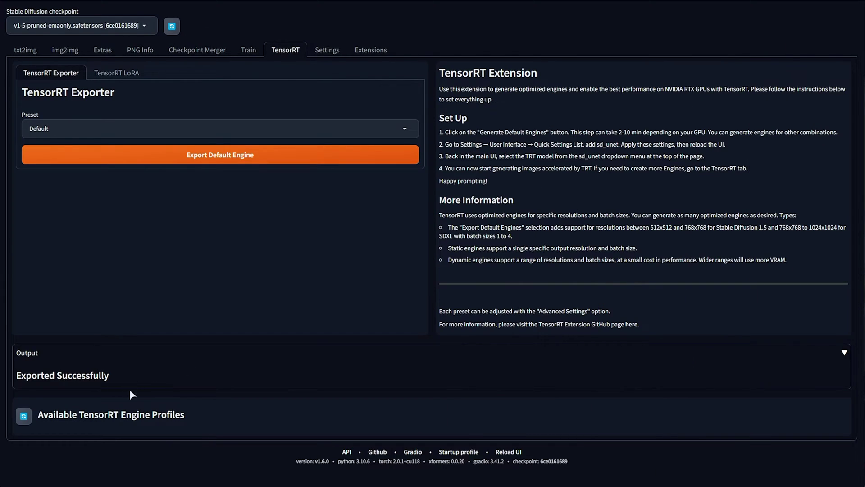
# - Refresh the Available TensorRT Engine Profiles and expand the v1-5-pruned-emaonly entry
pyautogui.moveTo(44, 415); pyautogui.dragTo(185, 414)
pyautogui.click(24, 417)
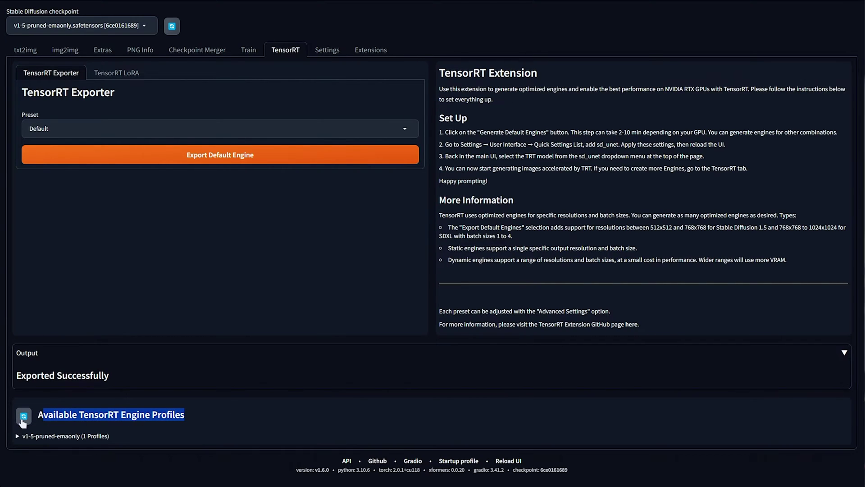
pyautogui.click(18, 436)
pyautogui.scroll(-3, 71, 334)
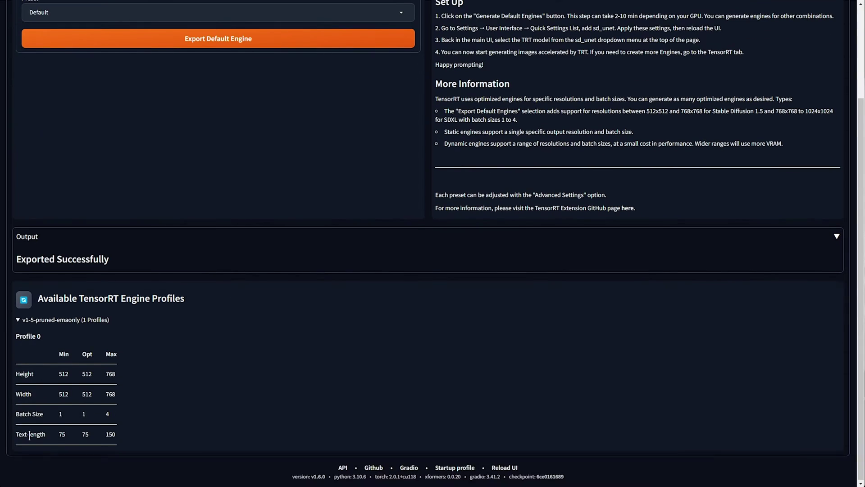
# - Examine the height, width, batch size and text-length limits of Profile 0, and collapse the v1-5-pruned-emaonly entry
pyautogui.doubleClick(66, 374)
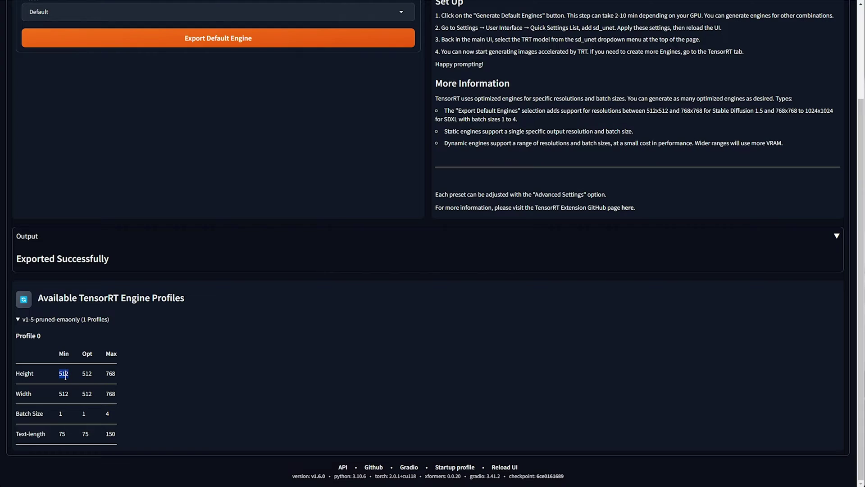
pyautogui.doubleClick(112, 373)
pyautogui.click(92, 415)
pyautogui.doubleClick(87, 394)
pyautogui.doubleClick(84, 413)
pyautogui.doubleClick(86, 434)
pyautogui.click(18, 320)
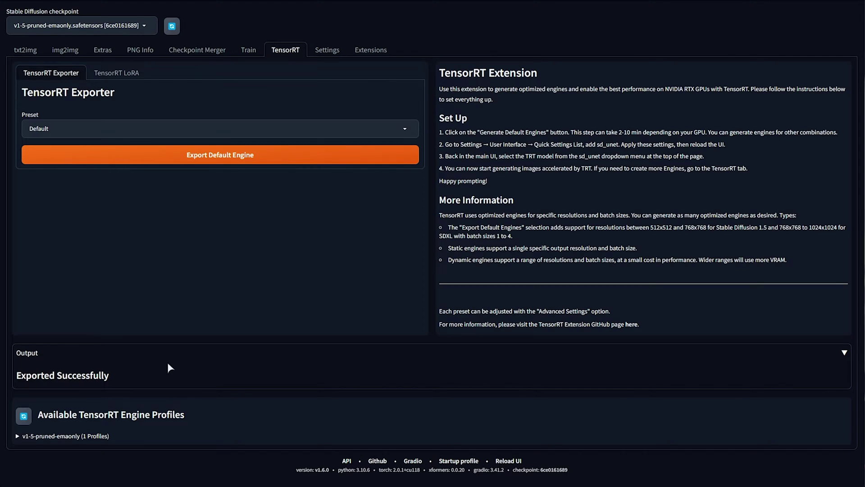
# - Select the 512x512 - 768x768 | Batch Size 1-4 (Dynamic) export preset and expand its Advanced Settings
pyautogui.click(242, 122)
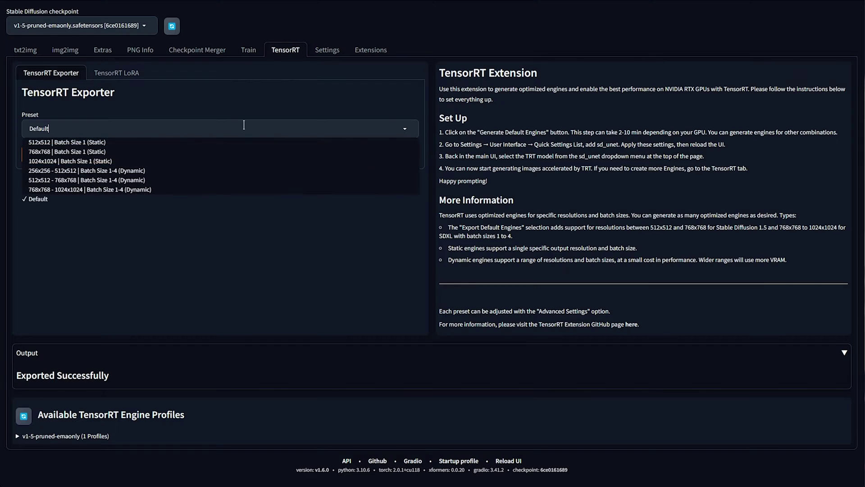
pyautogui.click(127, 180)
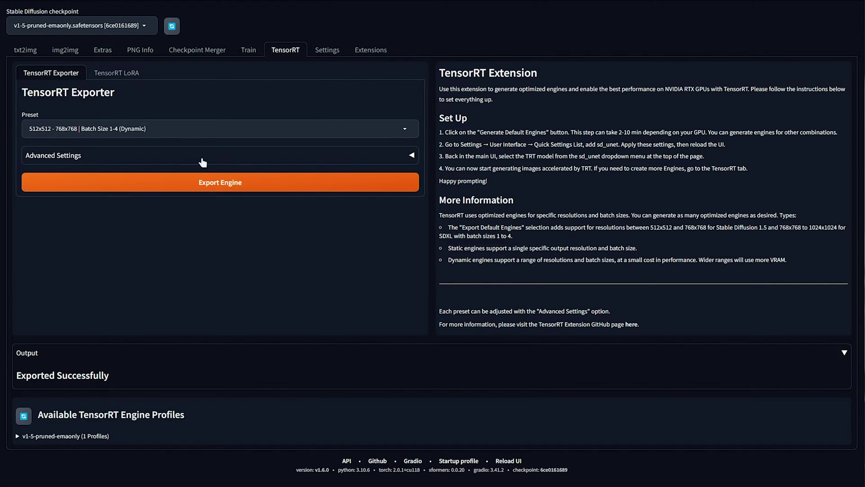
pyautogui.click(118, 159)
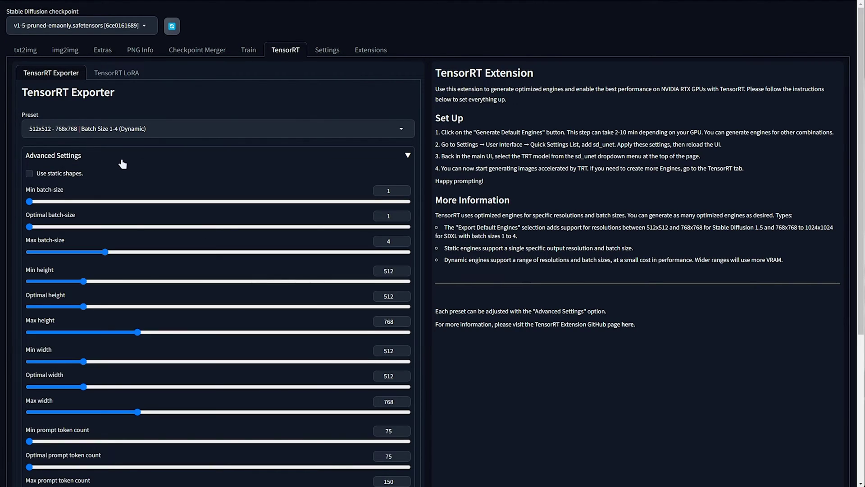
pyautogui.scroll(-1, 119, 163)
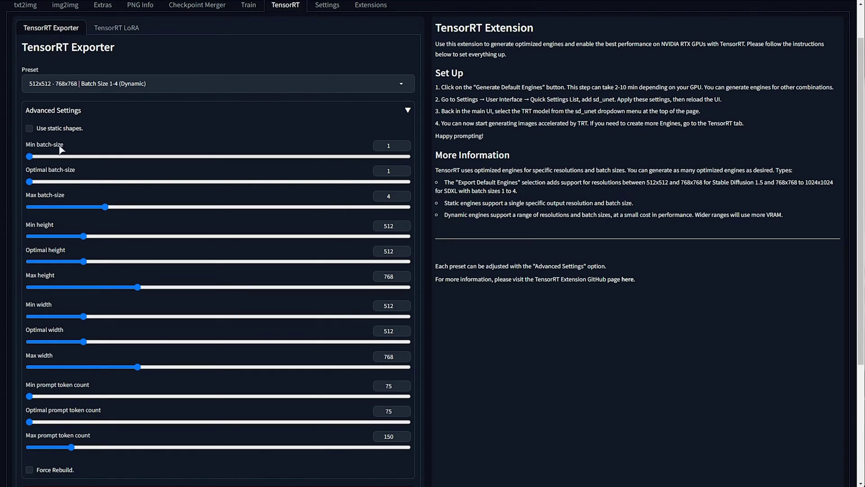
pyautogui.scroll(-4, 78, 209)
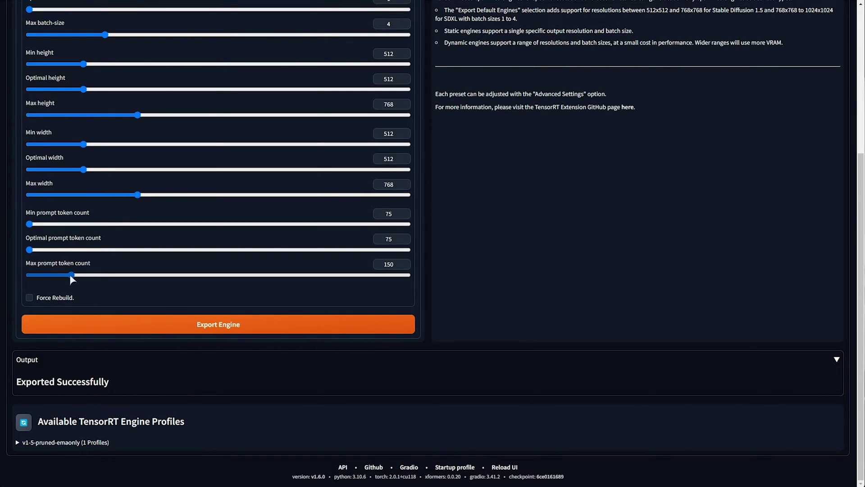
# - Set the preset's max prompt token count to 750 and look over the remaining advanced settings
pyautogui.moveTo(72, 276); pyautogui.dragTo(307, 283)
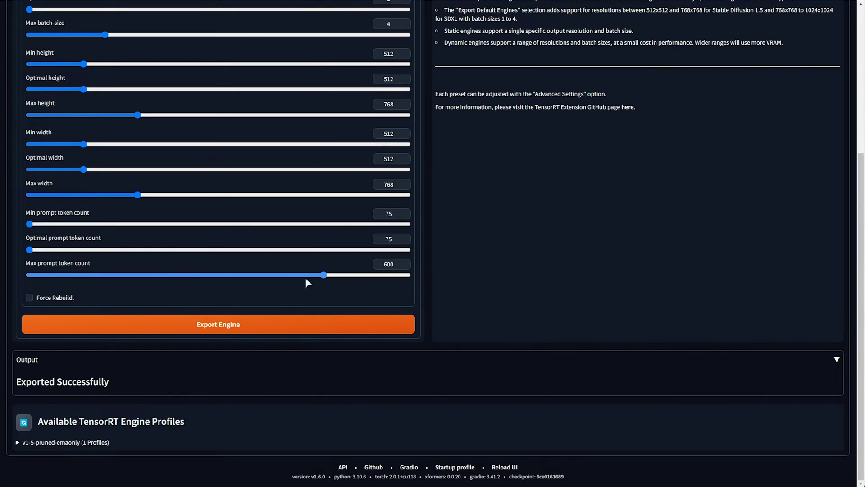
pyautogui.moveTo(381, 282); pyautogui.dragTo(408, 277)
pyautogui.doubleClick(389, 264)
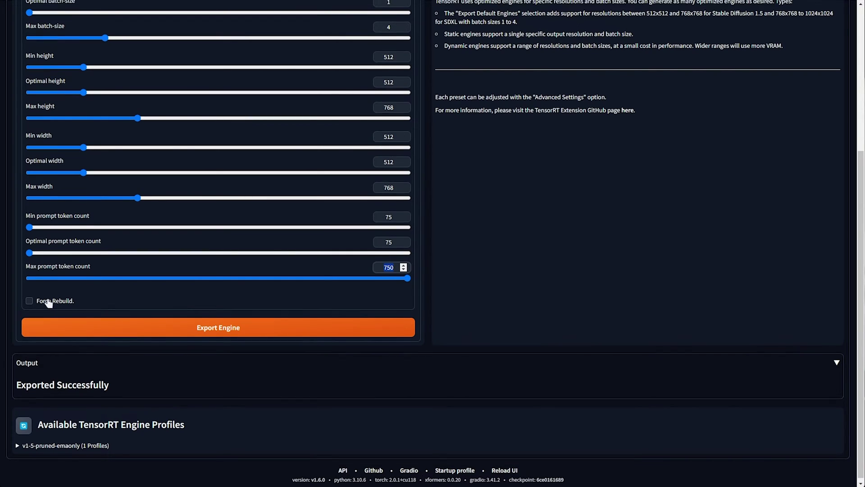
pyautogui.scroll(5, 129, 124)
pyautogui.scroll(-5, 128, 142)
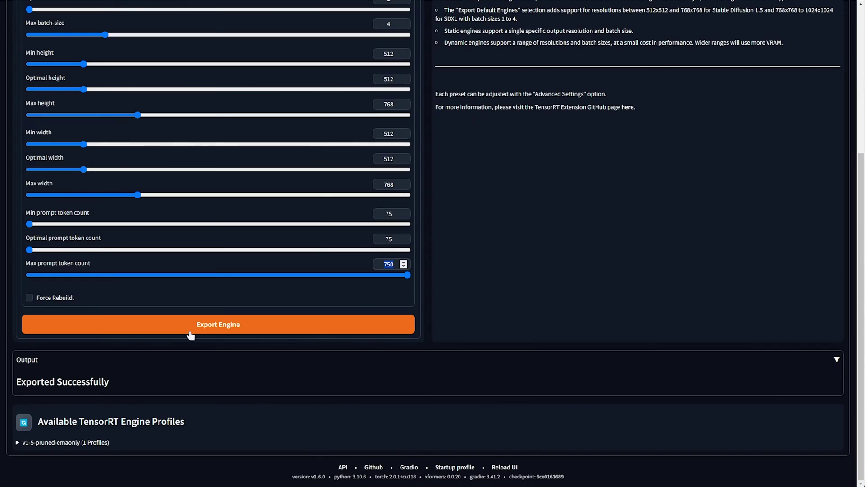
pyautogui.scroll(5, 191, 419)
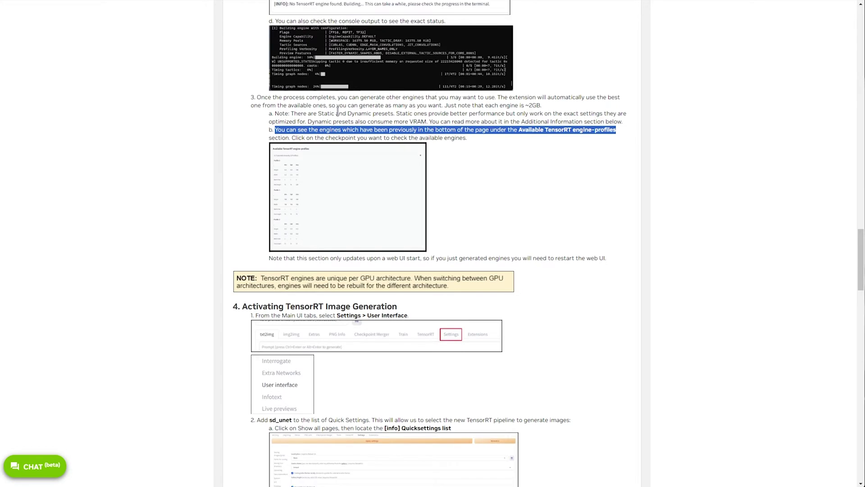
# - Read the Activating TensorRT Image Generation section of NVIDIA's guide for the User Interface setting and the sd_unet entry
pyautogui.scroll(-5, 234, 90)
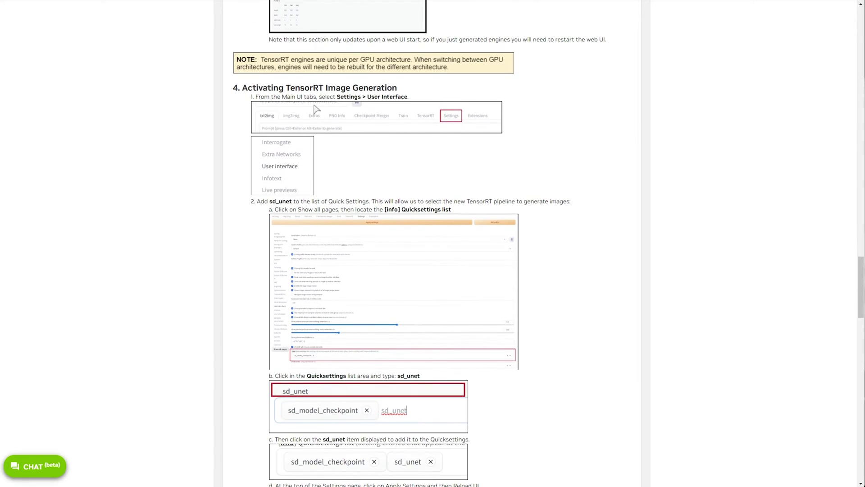
pyautogui.moveTo(234, 89); pyautogui.dragTo(450, 90)
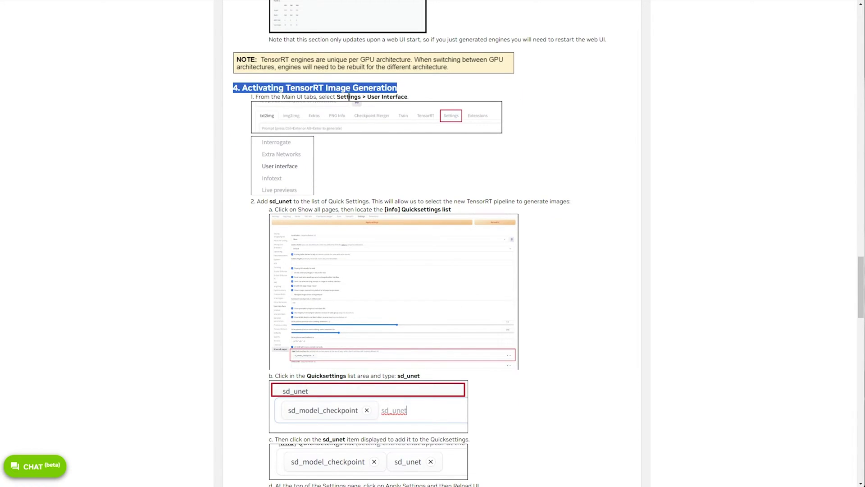
pyautogui.moveTo(347, 97); pyautogui.dragTo(408, 96)
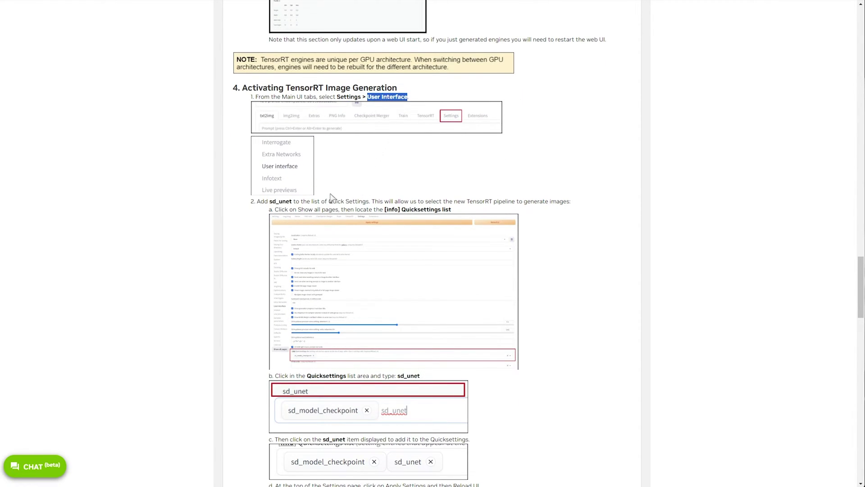
pyautogui.click(275, 205)
pyautogui.doubleClick(276, 204)
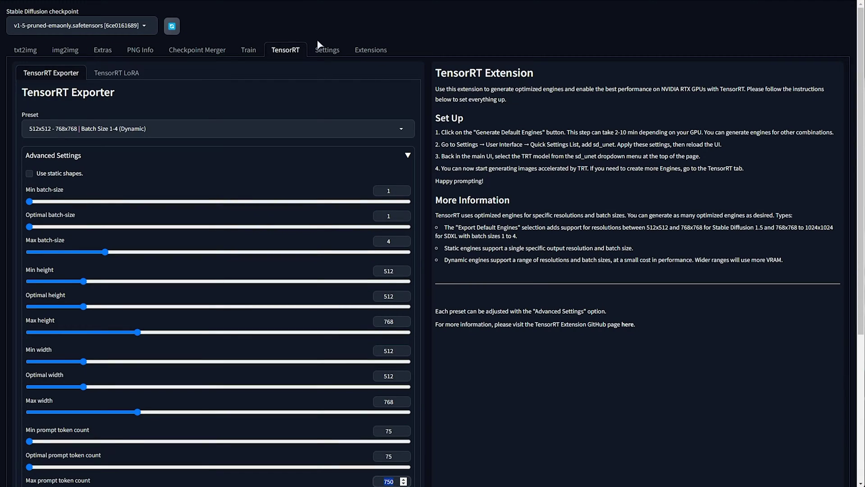
# - Search the web UI settings for "quicksettings" and add sd_unet to the Quicksettings list
pyautogui.click(325, 50)
pyautogui.scroll(-5, 340, 120)
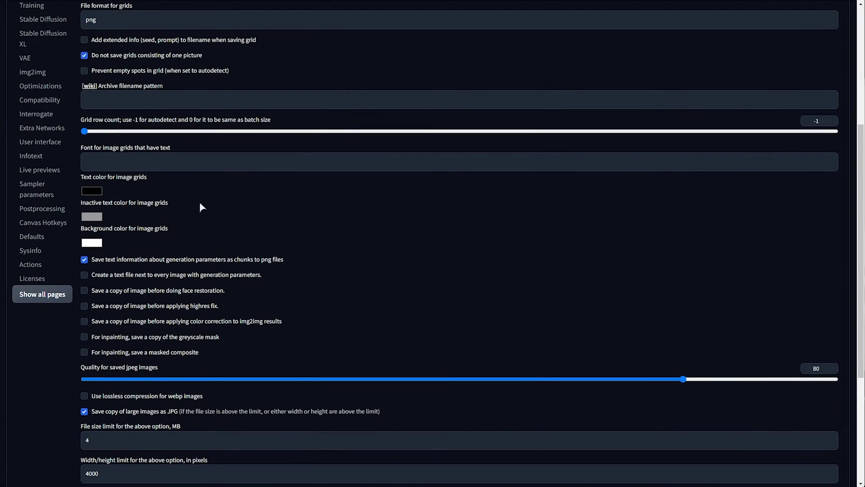
pyautogui.scroll(5, 275, 306)
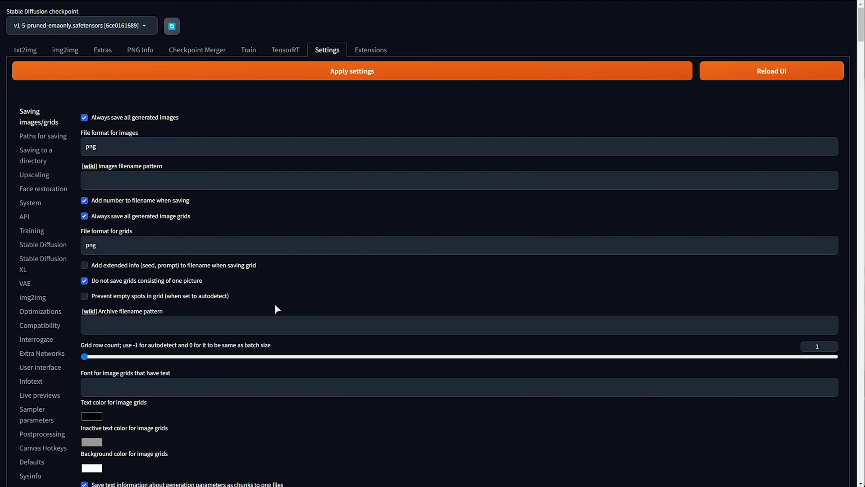
pyautogui.hotkey('ctrl', 'f')
pyautogui.write('quicksettings')
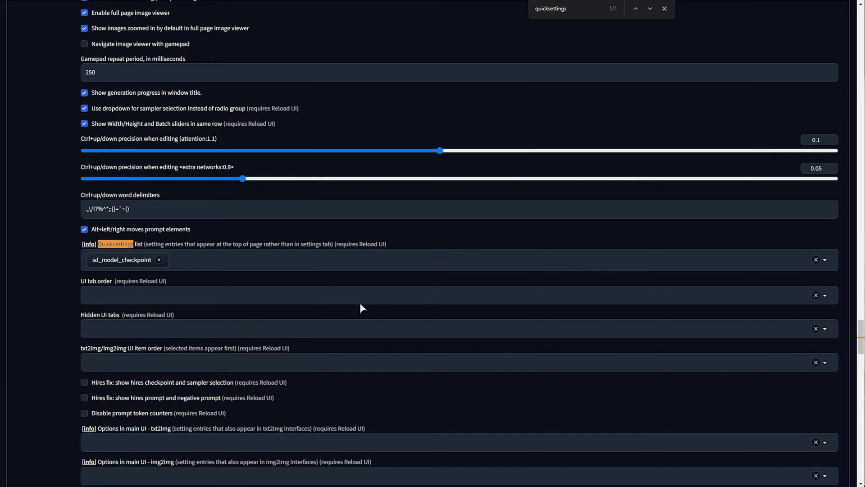
pyautogui.click(185, 261)
pyautogui.write('sd_unet')
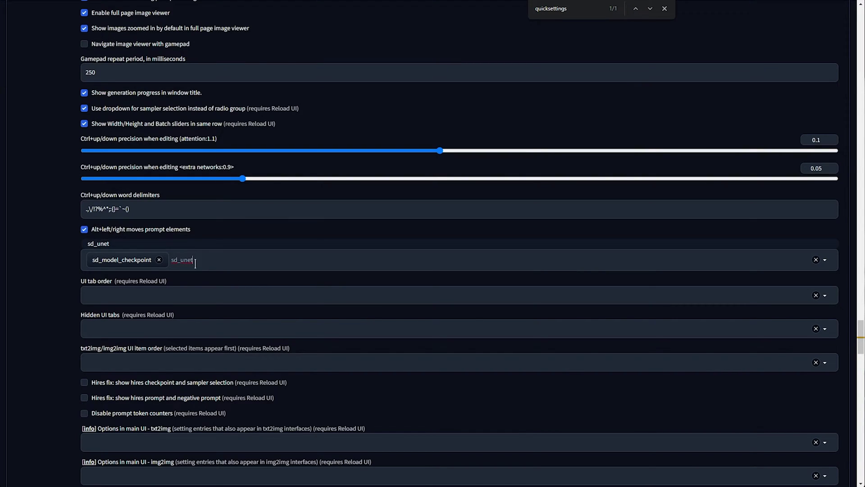
pyautogui.press('Return')
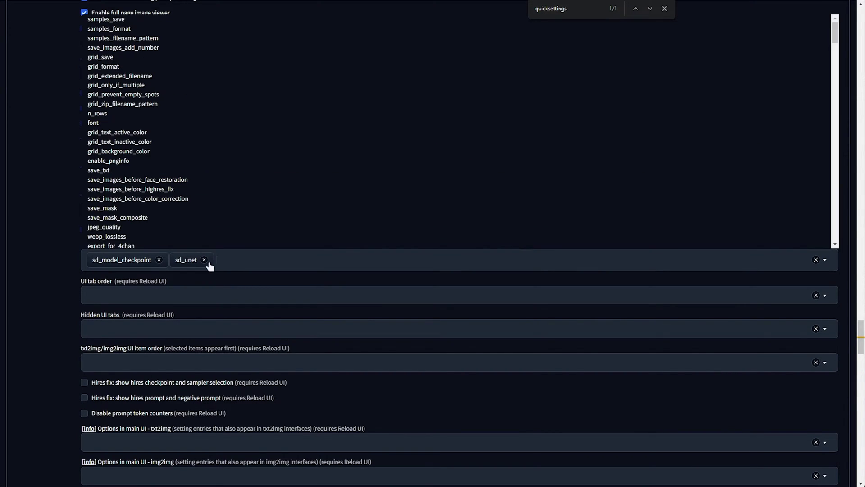
pyautogui.click(24, 270)
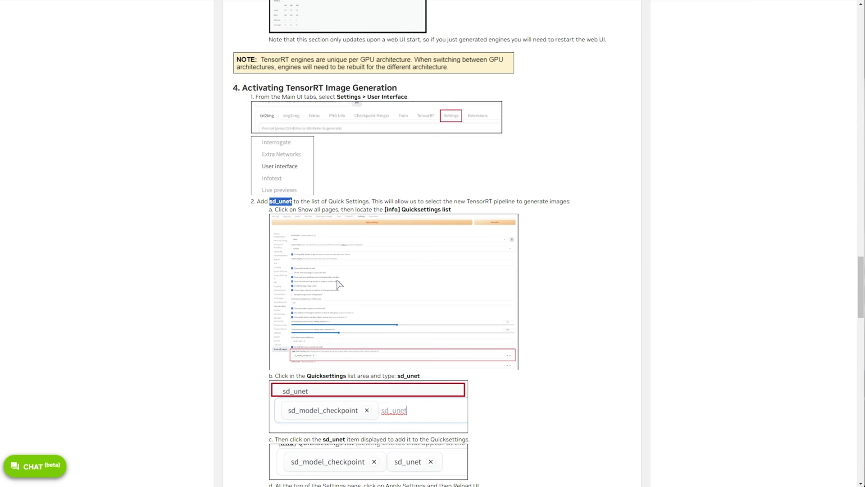
# - Read the guide's remaining activation instructions on applying settings, reloading the UI, refreshing engines and selecting the [TRT] SD Unet
pyautogui.scroll(-3, 338, 283)
pyautogui.scroll(-2, 338, 283)
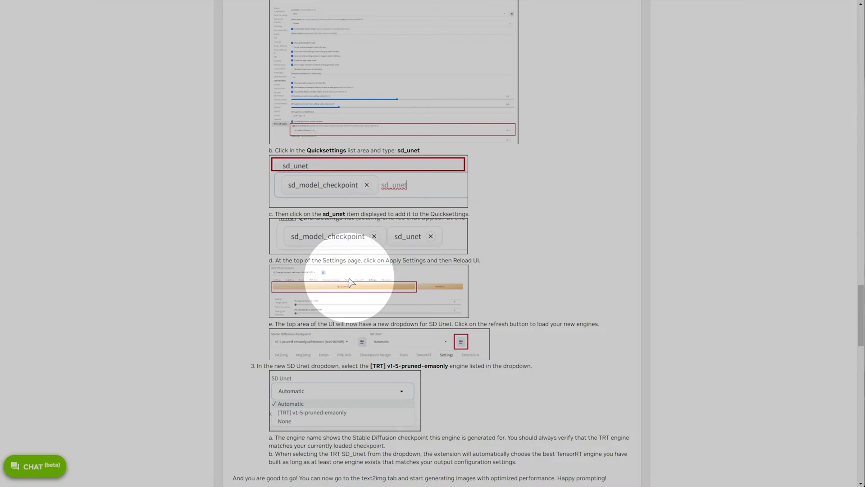
pyautogui.scroll(-2, 351, 282)
pyautogui.moveTo(269, 234); pyautogui.dragTo(608, 237)
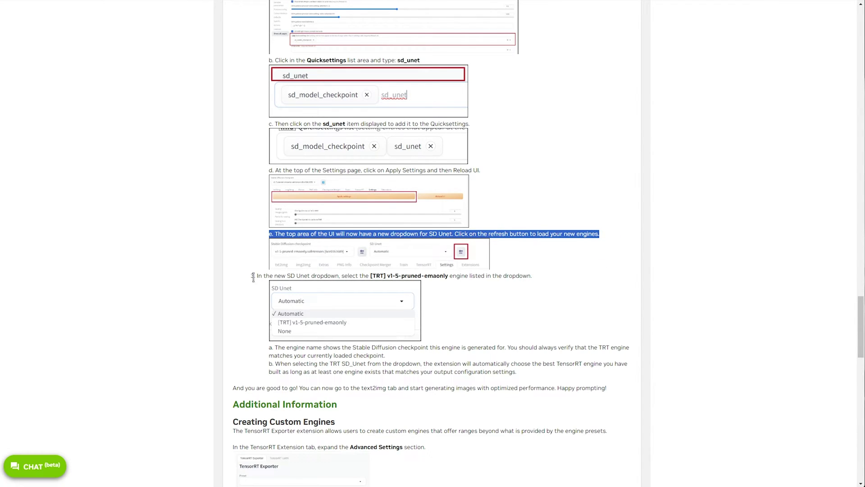
pyautogui.moveTo(263, 275); pyautogui.dragTo(534, 278)
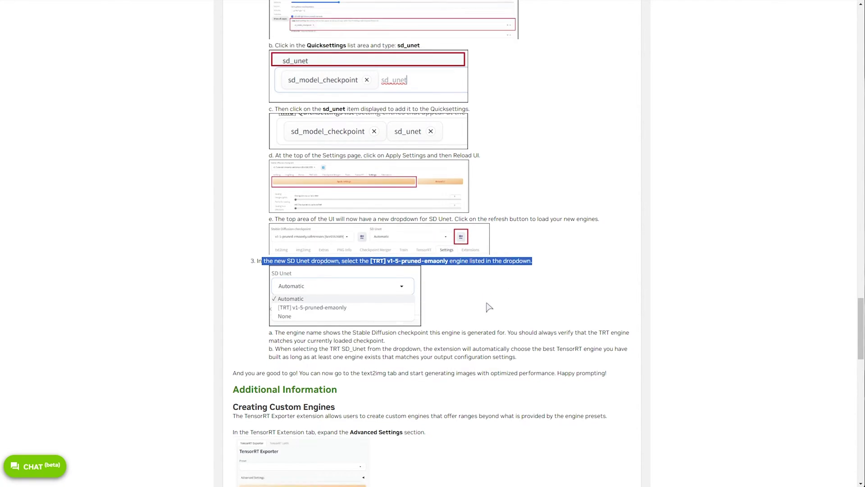
pyautogui.scroll(-2, 489, 305)
pyautogui.moveTo(270, 257); pyautogui.dragTo(389, 269)
pyautogui.moveTo(269, 273); pyautogui.dragTo(523, 282)
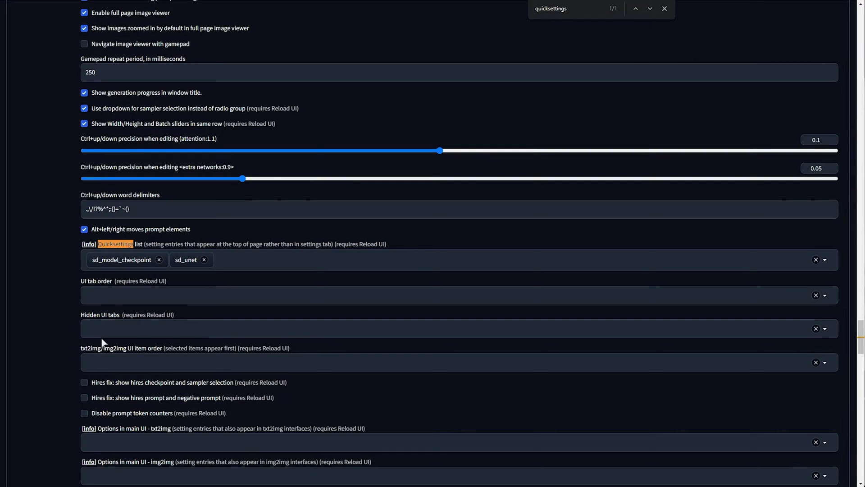
# - Apply the changed settings and reload the UI
pyautogui.scroll(20, 58, 395)
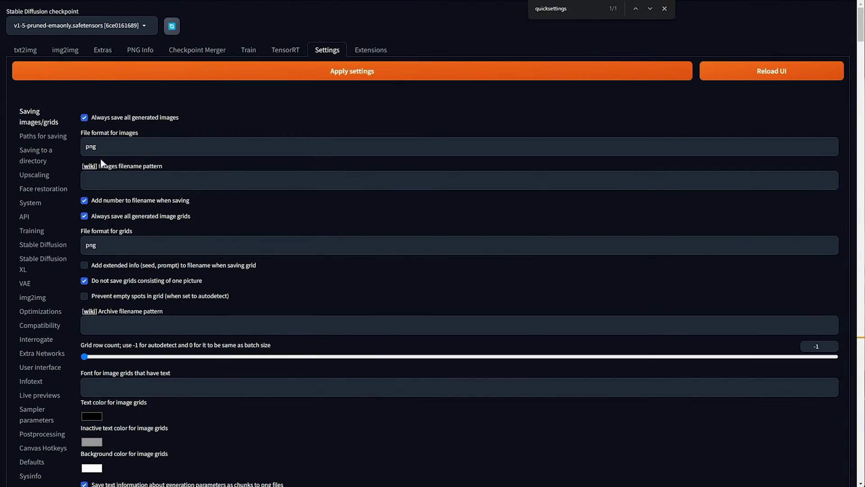
pyautogui.click(364, 71)
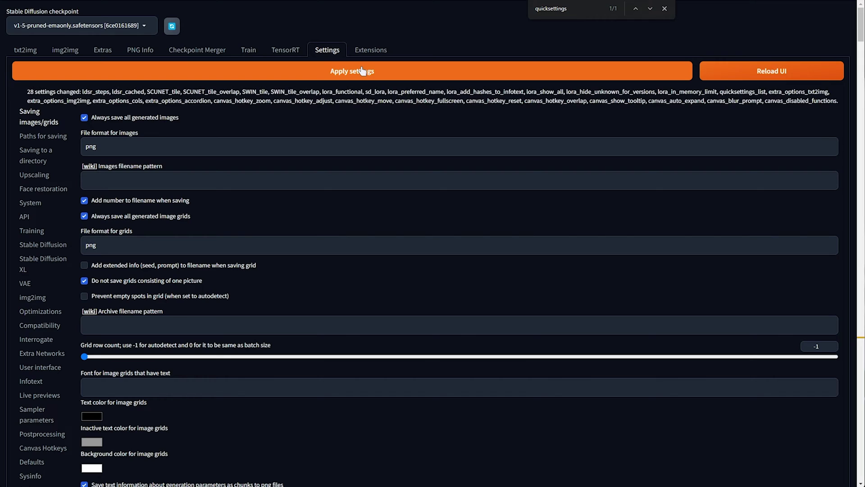
pyautogui.click(771, 72)
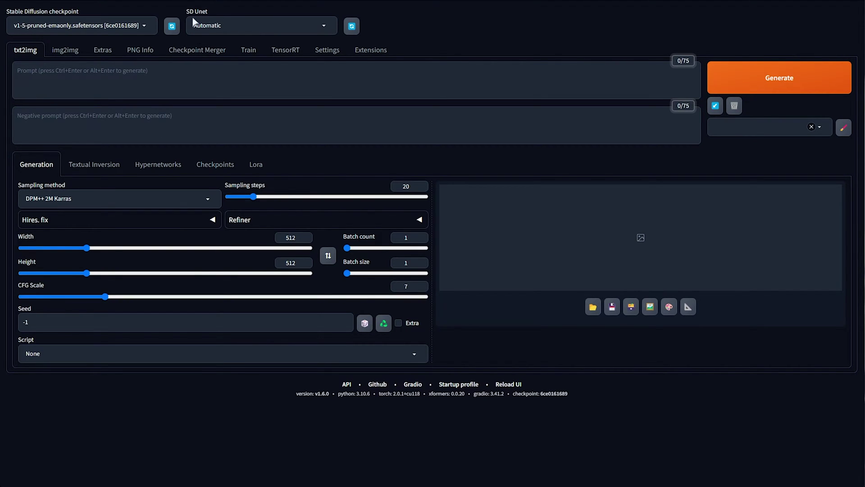
# - Set SD Unet to [TRT] v1-5-pruned-emaonly and generate an image from the prompt "Spaceman"
pyautogui.click(250, 26)
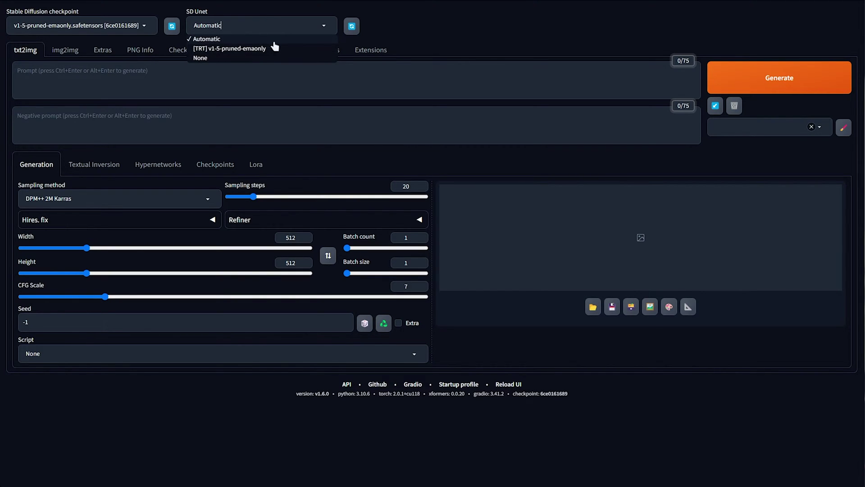
pyautogui.click(265, 48)
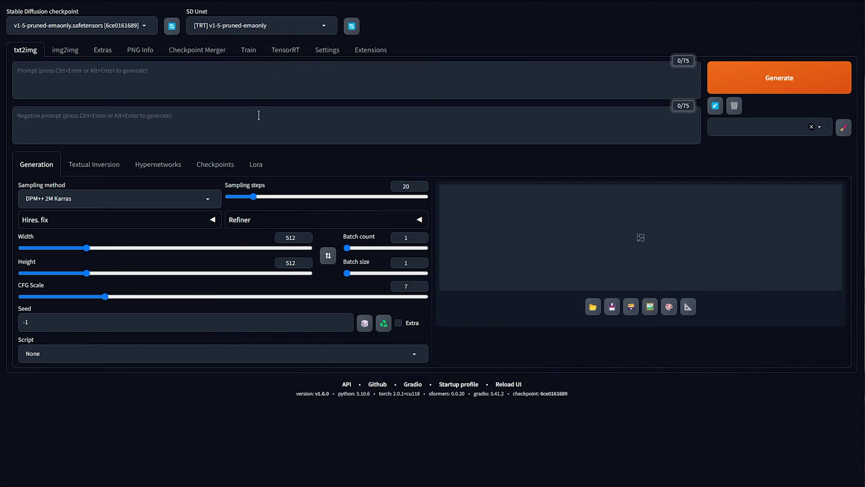
pyautogui.click(169, 86)
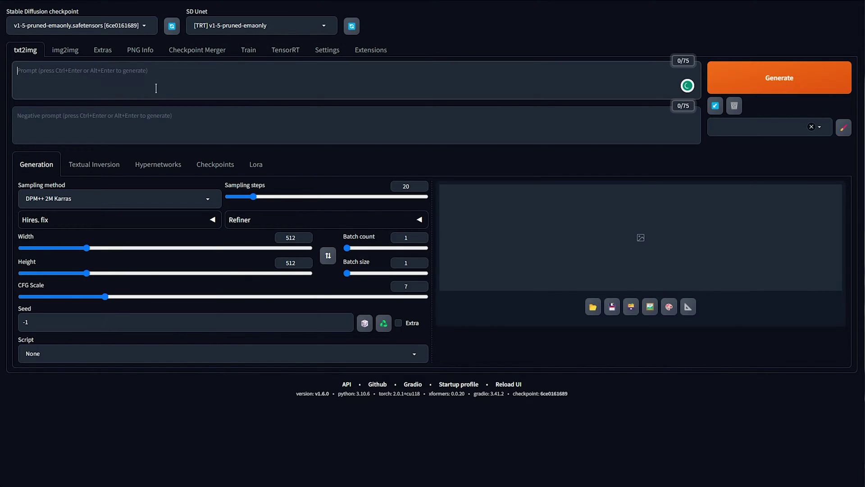
pyautogui.write('Spaceman')
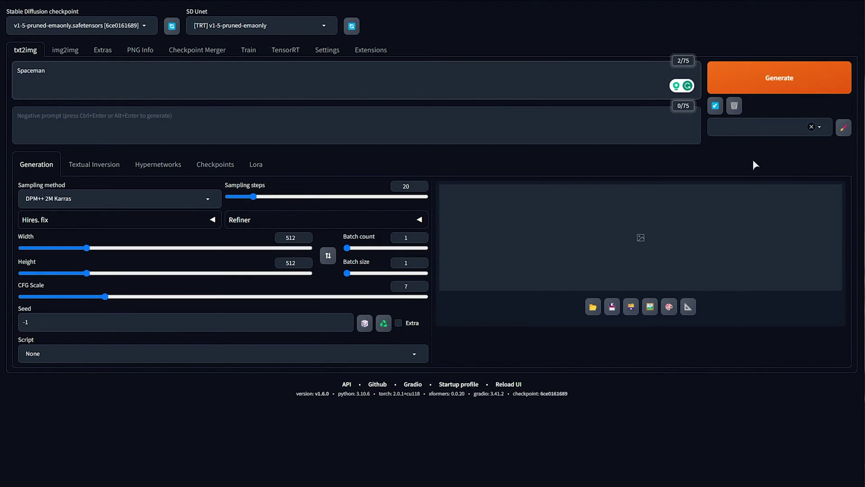
pyautogui.click(741, 87)
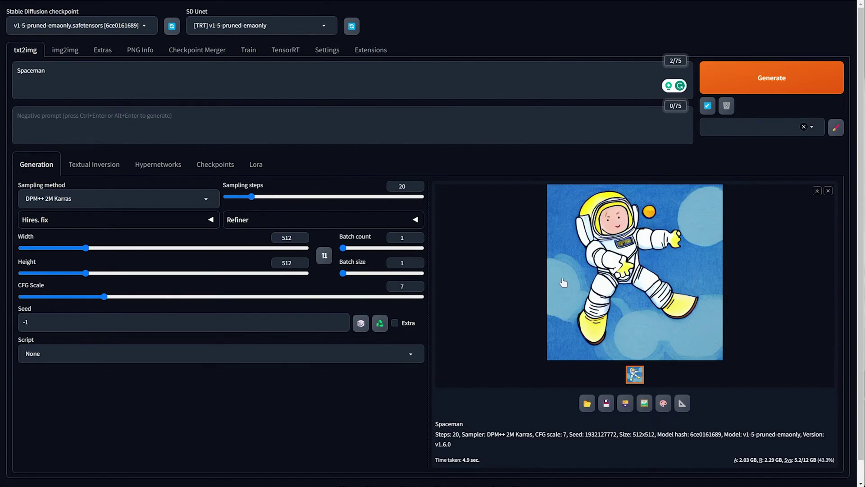
# - Generate two more Spaceman images with the same settings, checking the time taken before each run
pyautogui.moveTo(481, 460); pyautogui.dragTo(450, 461)
pyautogui.click(807, 88)
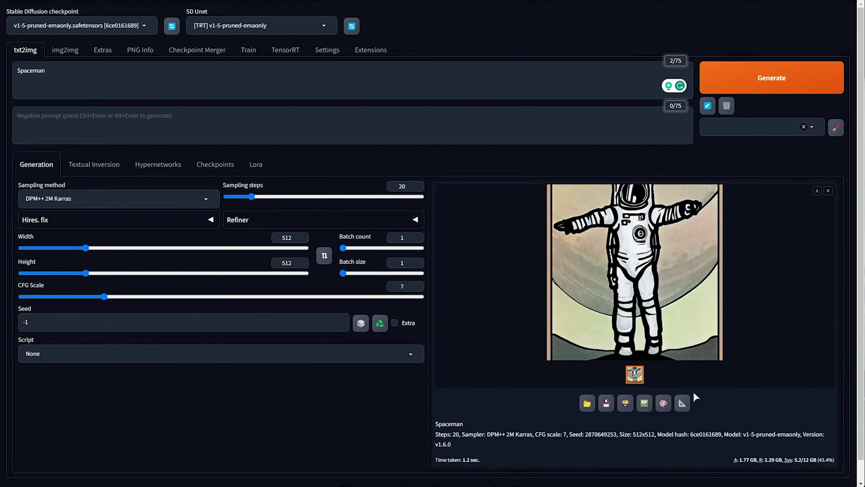
pyautogui.moveTo(490, 457); pyautogui.dragTo(447, 460)
pyautogui.click(739, 83)
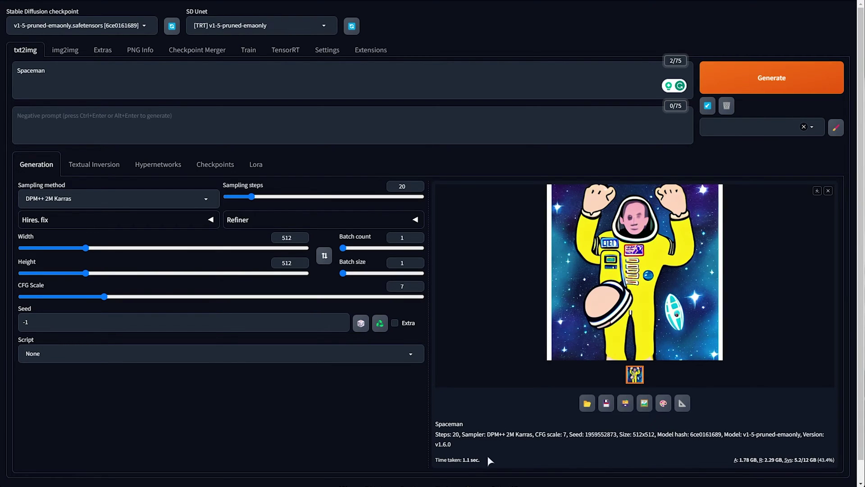
# - Set the batch count to 5 and generate the Spaceman images with the TensorRT engine
pyautogui.click(347, 248)
pyautogui.moveTo(350, 253); pyautogui.dragTo(345, 249)
pyautogui.click(735, 81)
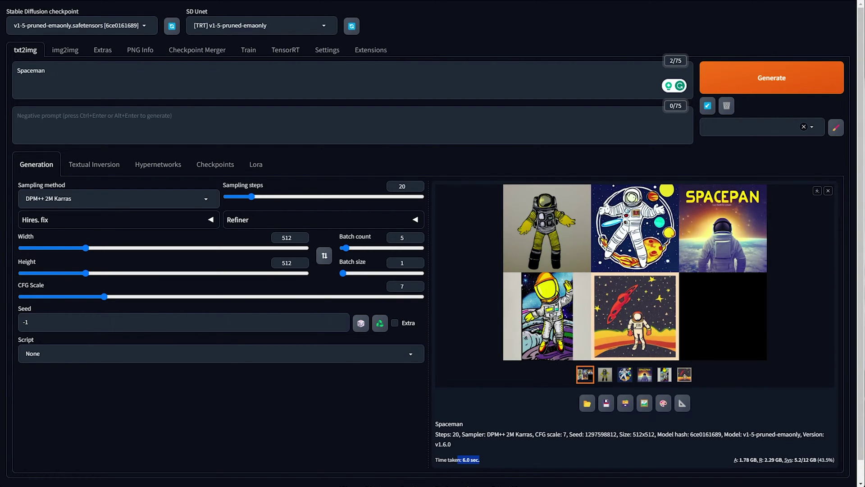
# - Check the iteration speeds of the TensorRT runs in the command window, then minimize it
pyautogui.hotkey('alt', 'Tab')
pyautogui.scroll(-5, 493, 260)
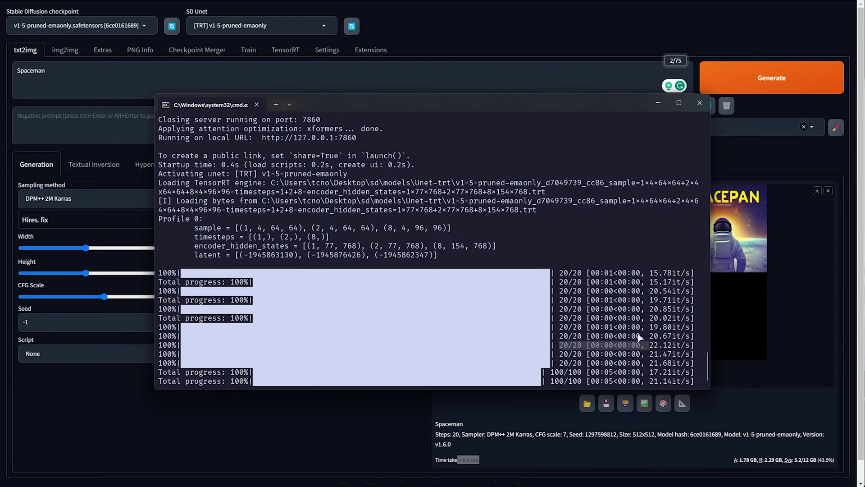
pyautogui.moveTo(640, 336); pyautogui.dragTo(561, 338)
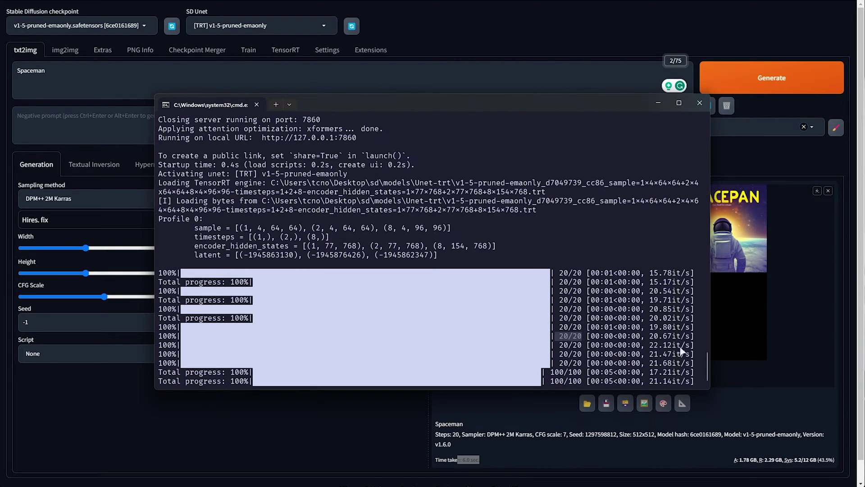
pyautogui.click(658, 103)
# - Browse the generated Spaceman batch in the full-page viewer and return to the gallery overview
pyautogui.click(576, 249)
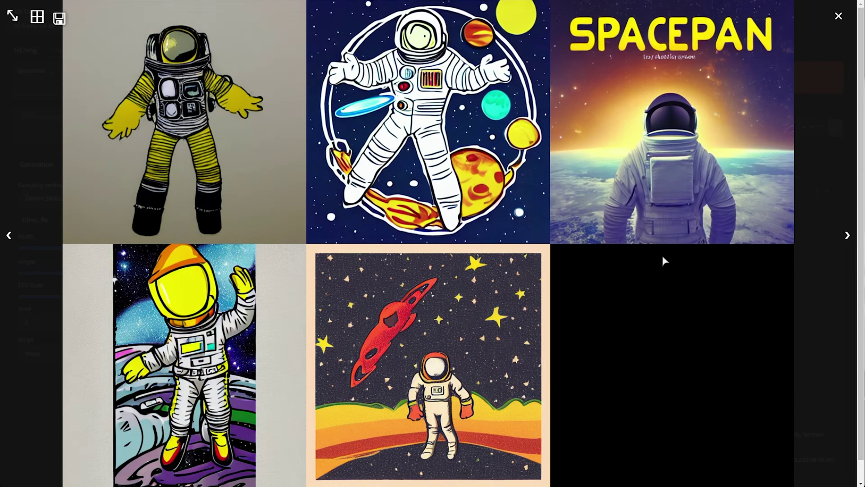
pyautogui.click(846, 235)
pyautogui.click(846, 235)
pyautogui.click(846, 235)
pyautogui.click(846, 235)
pyautogui.click(794, 217)
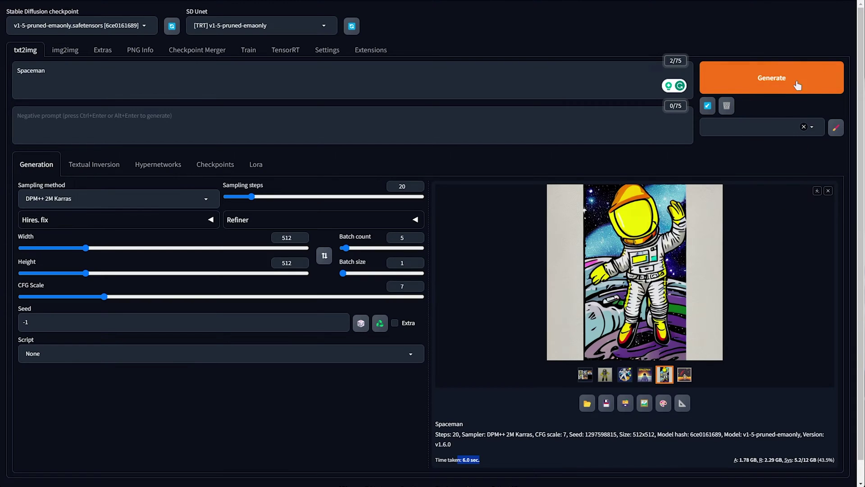
pyautogui.click(832, 193)
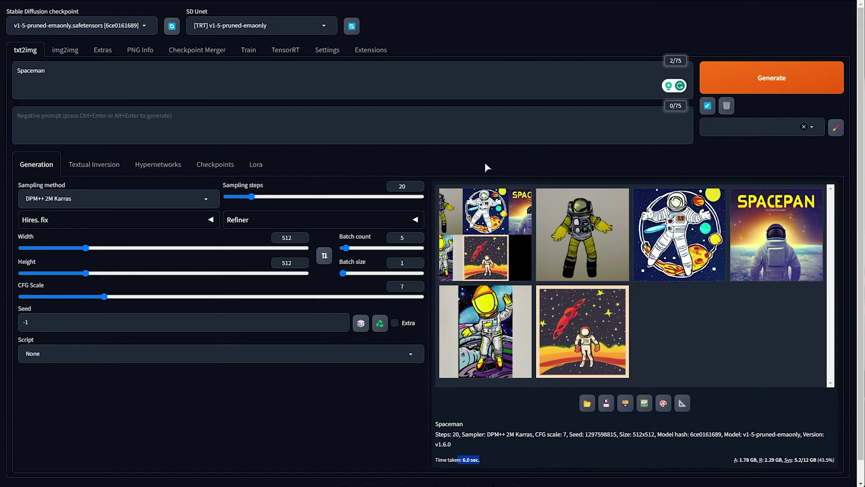
# - Set SD Unet to None and generate the same five-image Spaceman batch for comparison
pyautogui.click(252, 26)
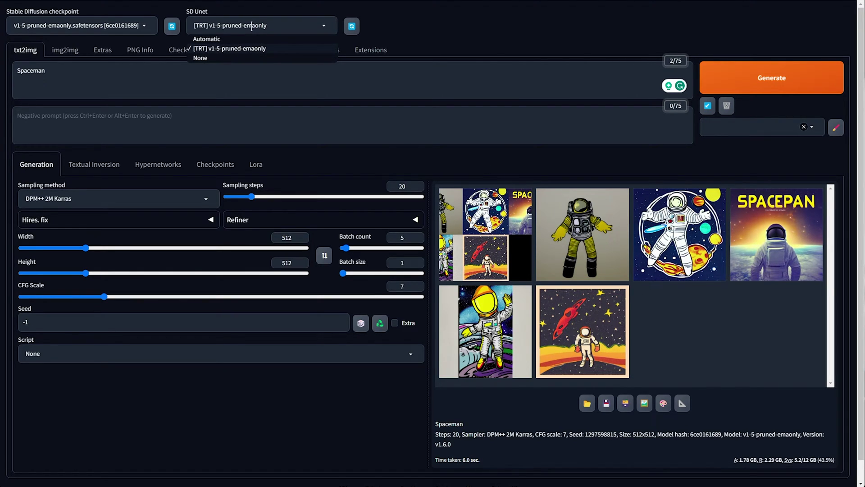
pyautogui.click(233, 59)
pyautogui.click(775, 79)
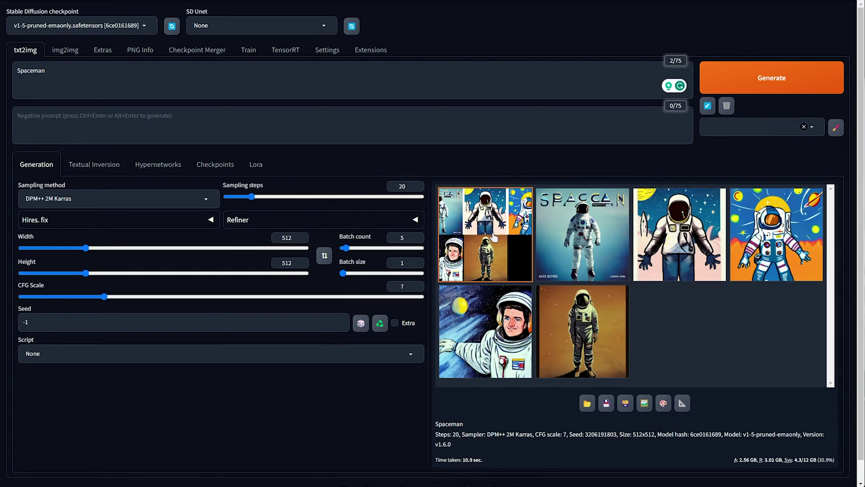
# - Compare the time taken and the command window's iteration speeds for the run without TensorRT
pyautogui.moveTo(488, 455); pyautogui.dragTo(434, 465)
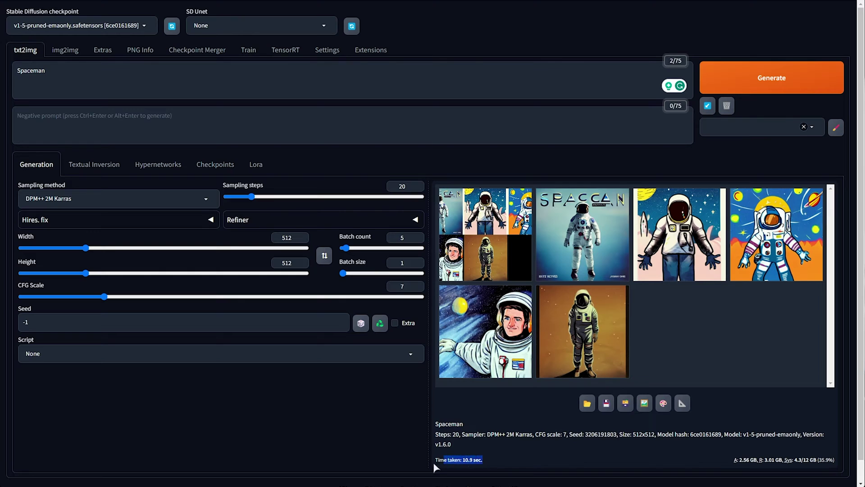
pyautogui.hotkey('alt', 'Tab')
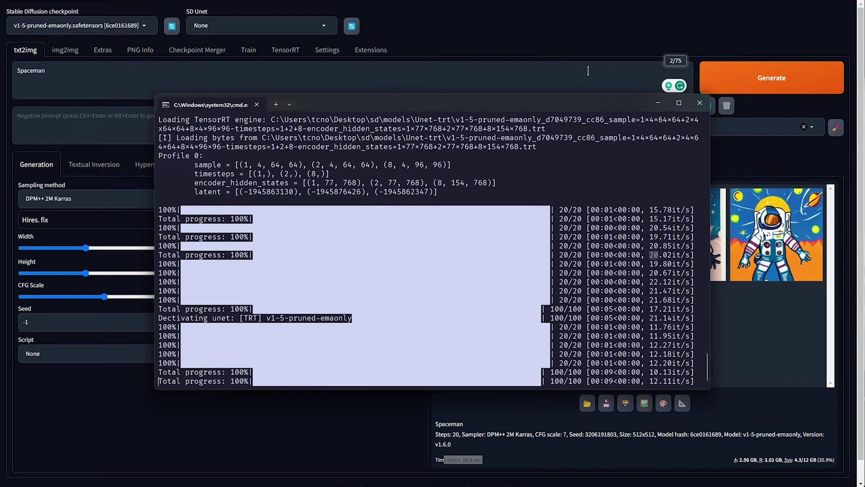
pyautogui.click(577, 34)
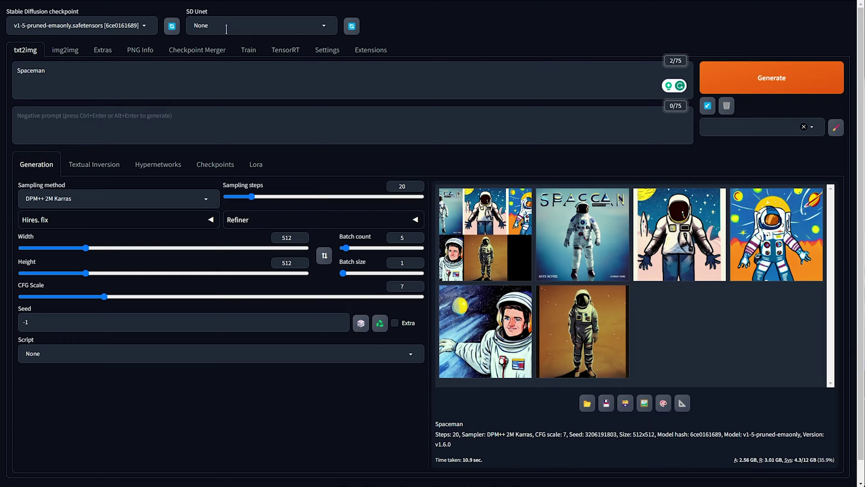
# - Show the Lora section and copy the path of the models\Lora directory
pyautogui.click(257, 165)
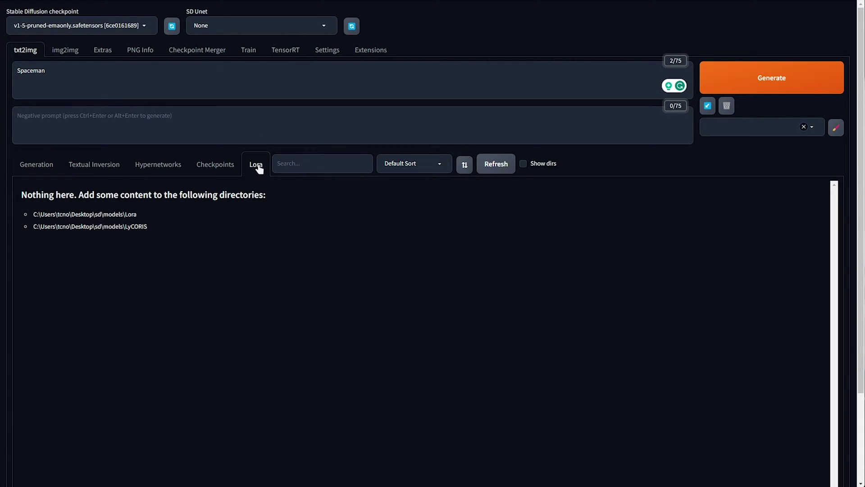
pyautogui.moveTo(220, 267); pyautogui.dragTo(167, 289)
pyautogui.click(128, 222)
pyautogui.moveTo(137, 214); pyautogui.dragTo(33, 213)
pyautogui.rightClick(34, 213)
pyautogui.click(81, 223)
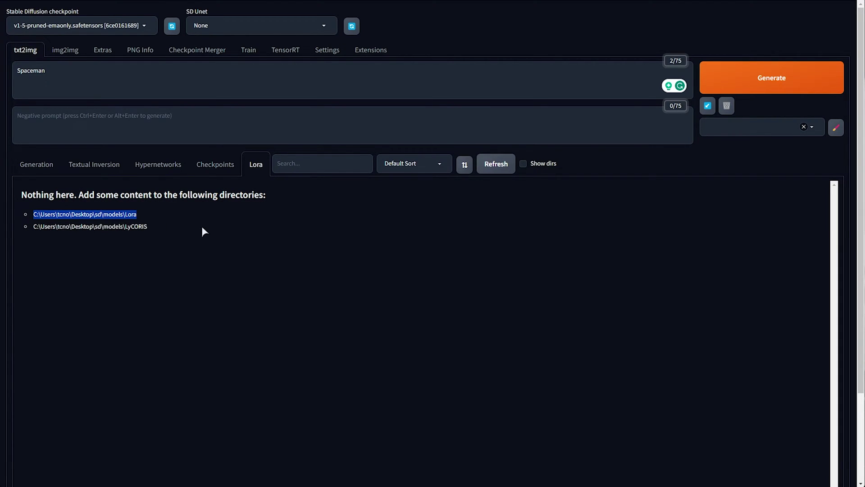
# - Open the copied Lora directory in File Explorer, add pepeFrog_pepeFrog.safetensors to it, and return to the web UI
pyautogui.press('super+r')
pyautogui.hotkey('ctrl', 'v')
pyautogui.press('Return')
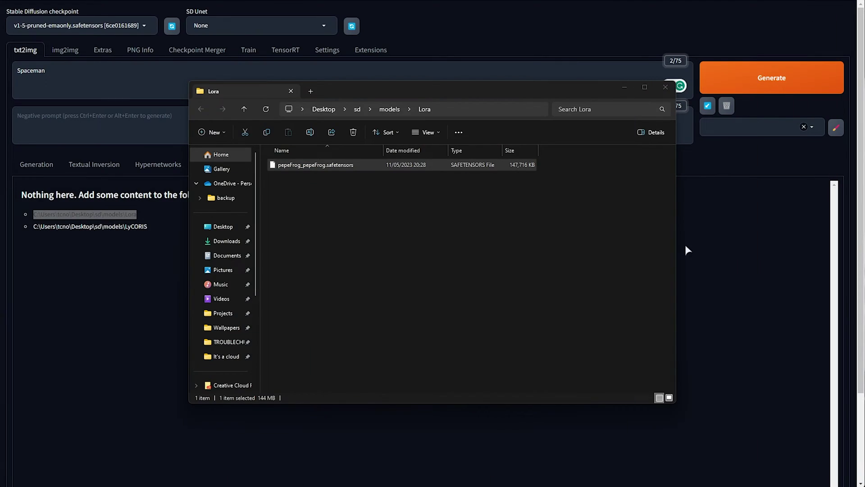
pyautogui.click(688, 177)
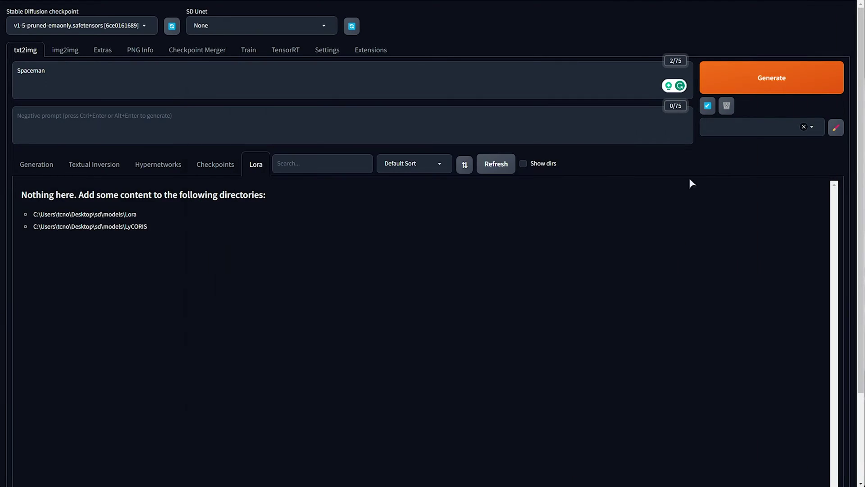
# - Refresh the Lora list, add the pepeFrog_pepeFrog Lora to the prompt, and append the trigger word "pepe_frog"
pyautogui.click(487, 167)
pyautogui.click(110, 252)
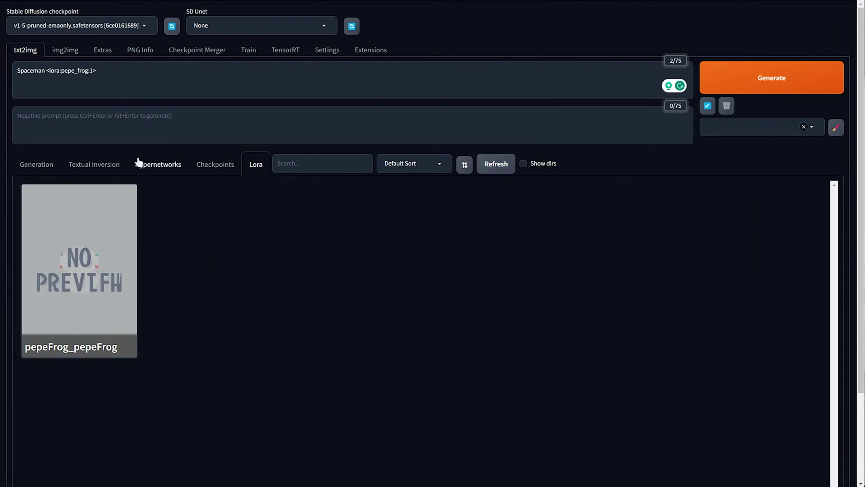
pyautogui.click(38, 165)
pyautogui.moveTo(96, 70); pyautogui.dragTo(46, 71)
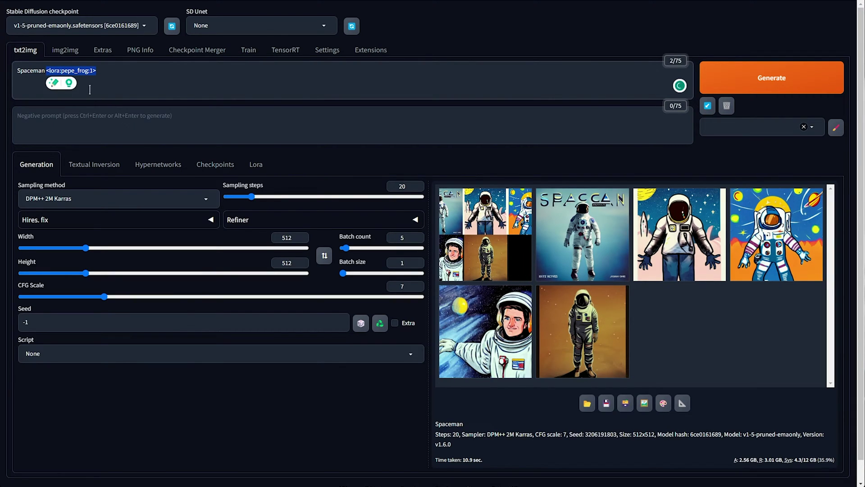
pyautogui.click(120, 76)
pyautogui.write('pepe_frog')
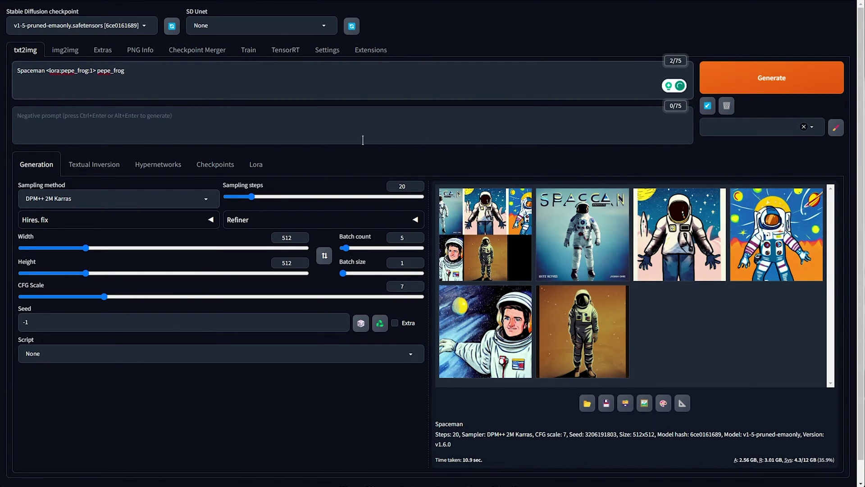
# - Set the batch count to 1, generate the Lora image without TensorRT, and close its enlarged preview
pyautogui.moveTo(345, 248); pyautogui.dragTo(339, 248)
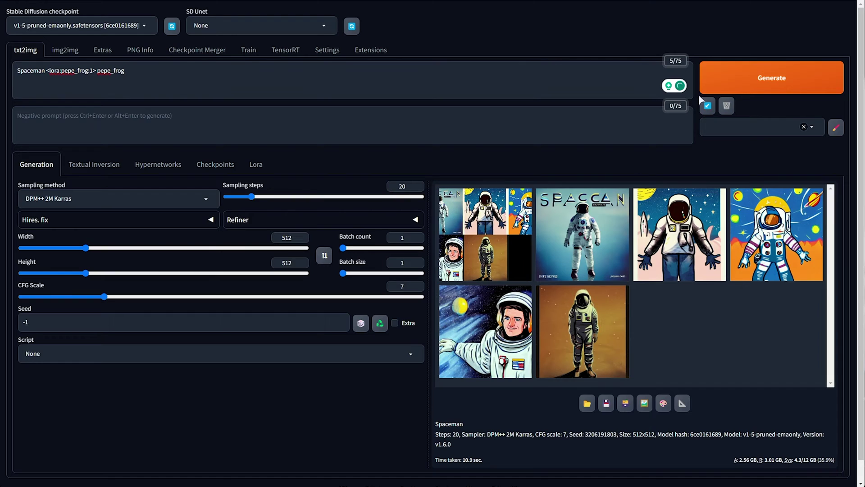
pyautogui.click(716, 86)
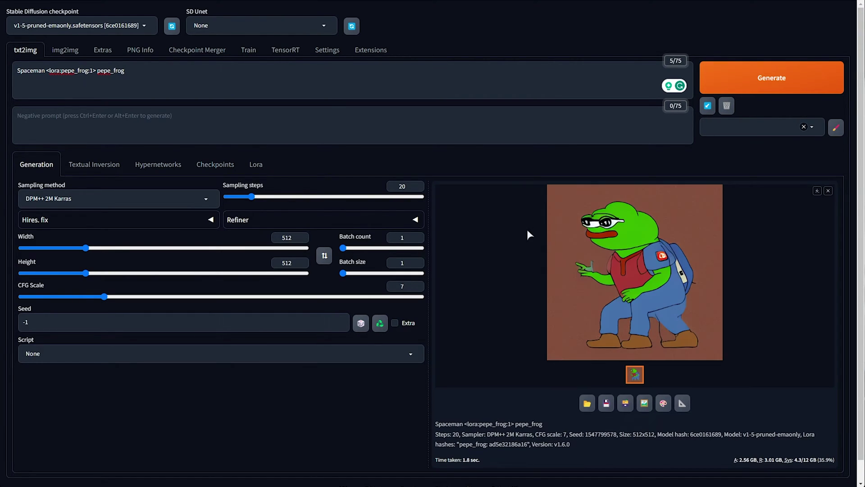
pyautogui.click(828, 191)
# - Set SD Unet back to [TRT] v1-5-pruned-emaonly and generate the Lora prompt's image
pyautogui.click(228, 31)
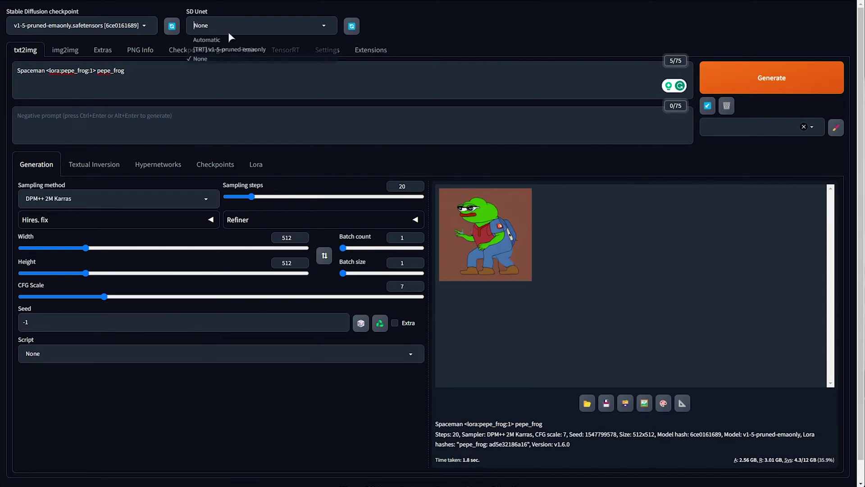
pyautogui.click(228, 49)
pyautogui.click(766, 82)
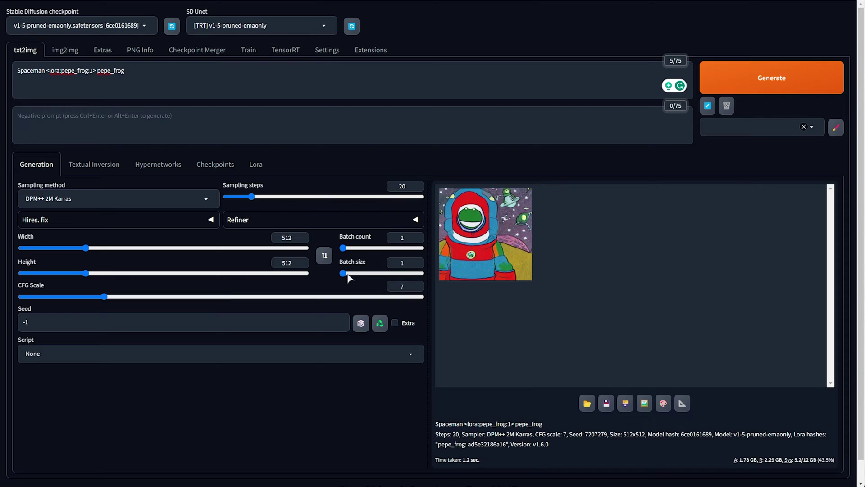
# - Set the batch count to 5 and check the latest TensorRT iteration speeds in the command window
pyautogui.moveTo(344, 248); pyautogui.dragTo(345, 248)
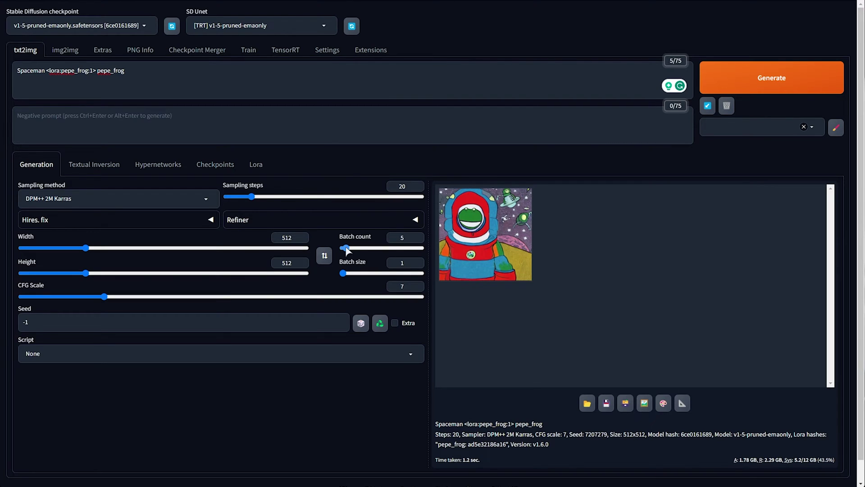
pyautogui.doubleClick(390, 234)
pyautogui.hotkey('alt', 'Tab')
pyautogui.scroll(-2, 585, 329)
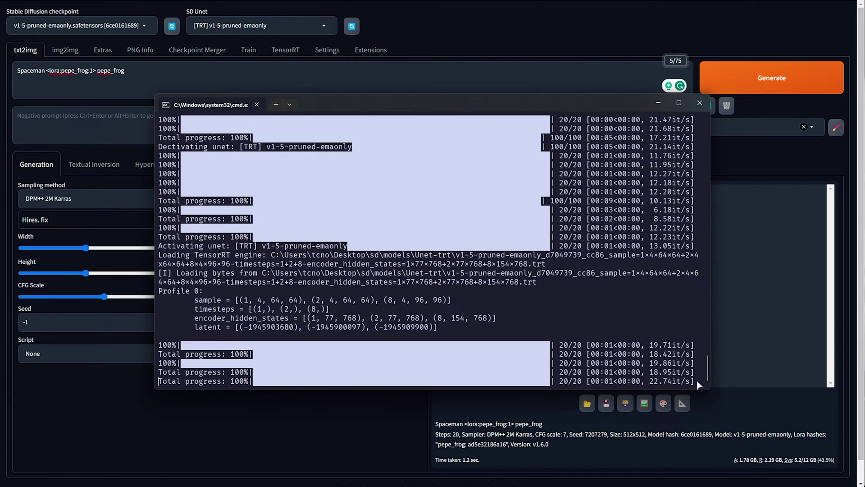
pyautogui.moveTo(696, 380); pyautogui.dragTo(365, 342)
pyautogui.hotkey('ctrl', 'c')
pyautogui.hotkey('alt', 'Tab')
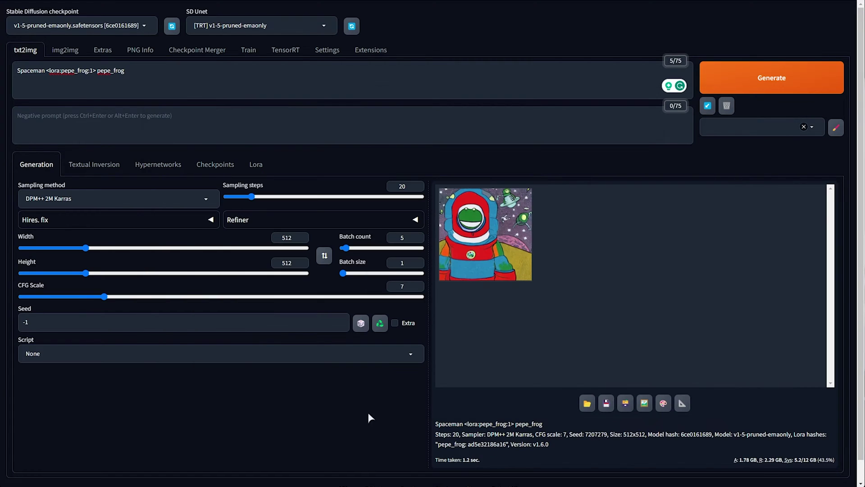
# - Generate the Lora prompt's five-image batch with TensorRT active and check its iteration speeds in the command window
pyautogui.hotkey('ctrl', 'Return')
pyautogui.hotkey('alt', 'Tab')
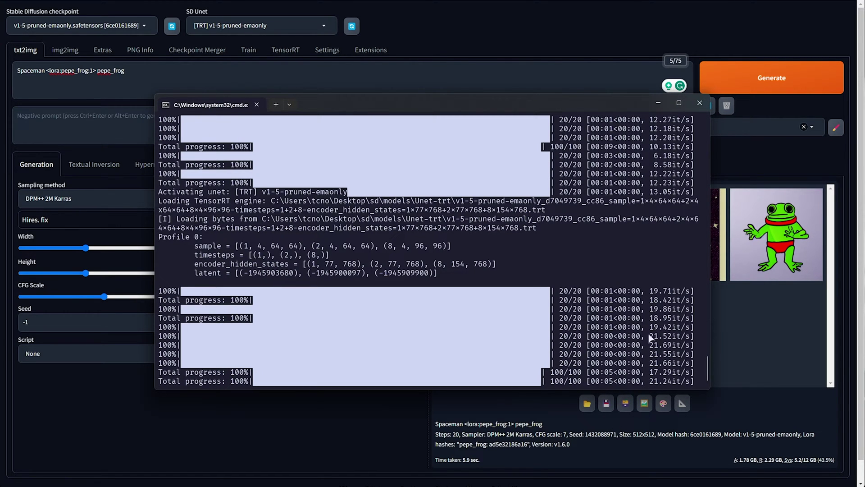
pyautogui.moveTo(649, 336); pyautogui.dragTo(696, 369)
pyautogui.hotkey('ctrl', 'c')
pyautogui.hotkey('alt', 'Tab')
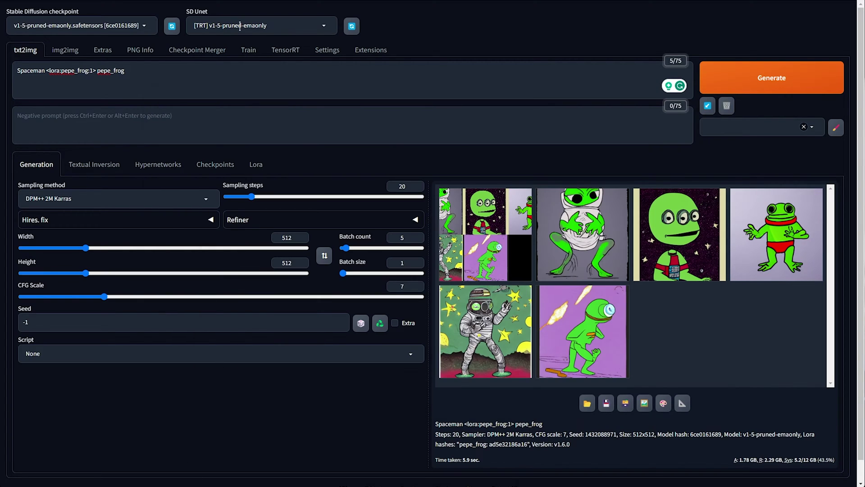
# - Set SD Unet to None, generate the Lora batch without TensorRT, and check its iteration speeds in the command window
pyautogui.click(238, 25)
pyautogui.click(242, 58)
pyautogui.click(749, 77)
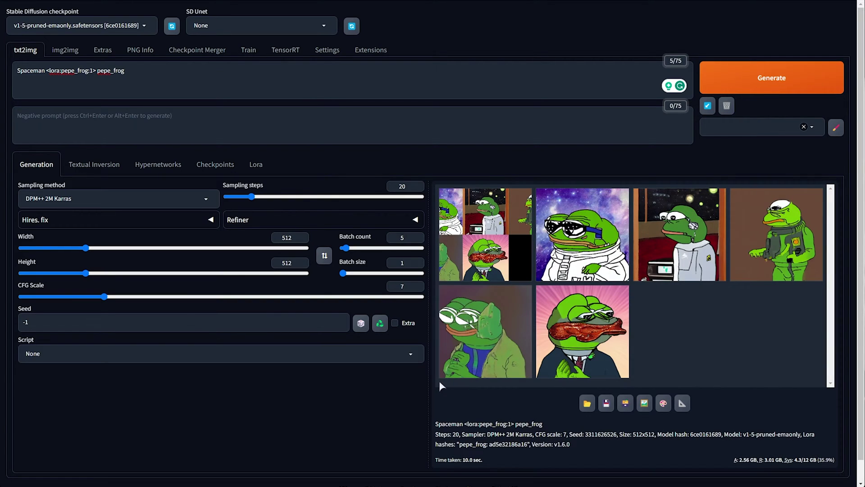
pyautogui.hotkey('alt', 'Tab')
pyautogui.moveTo(650, 363); pyautogui.dragTo(678, 368)
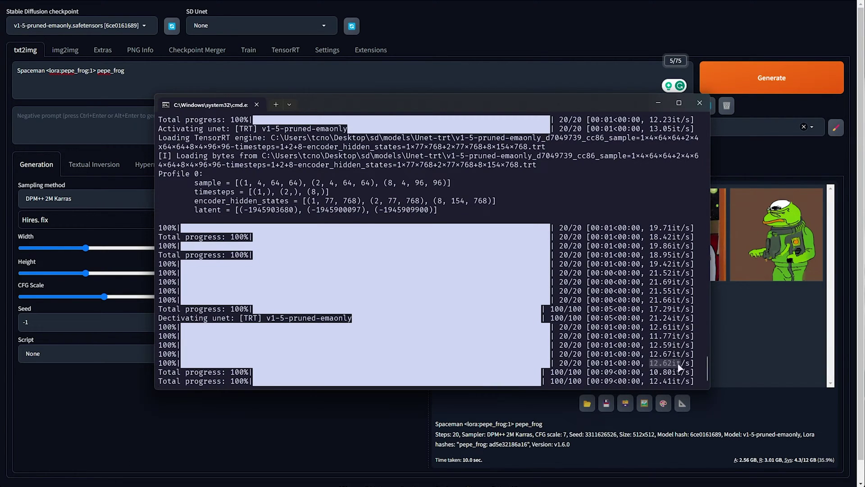
pyautogui.click(301, 456)
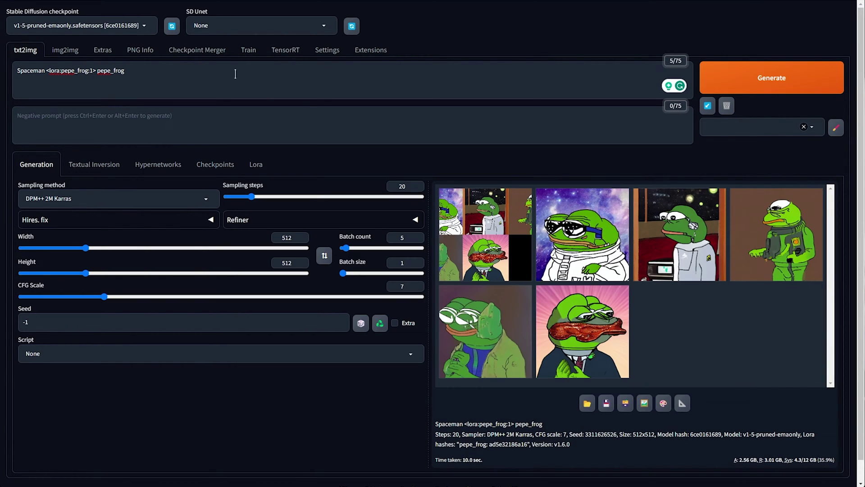
# - Set SD Unet back to [TRT] v1-5-pruned-emaonly, then apply and restart the UI, dismissing the python.exe error dialog
pyautogui.click(228, 25)
pyautogui.click(236, 48)
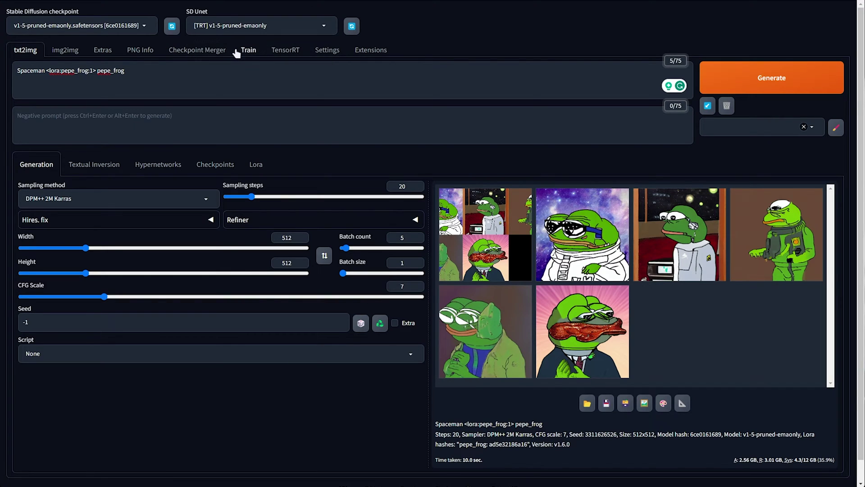
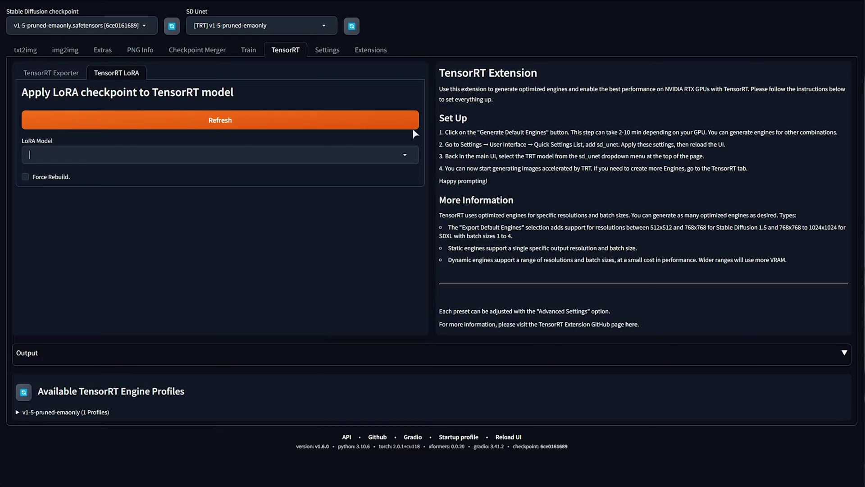
pyautogui.click(360, 51)
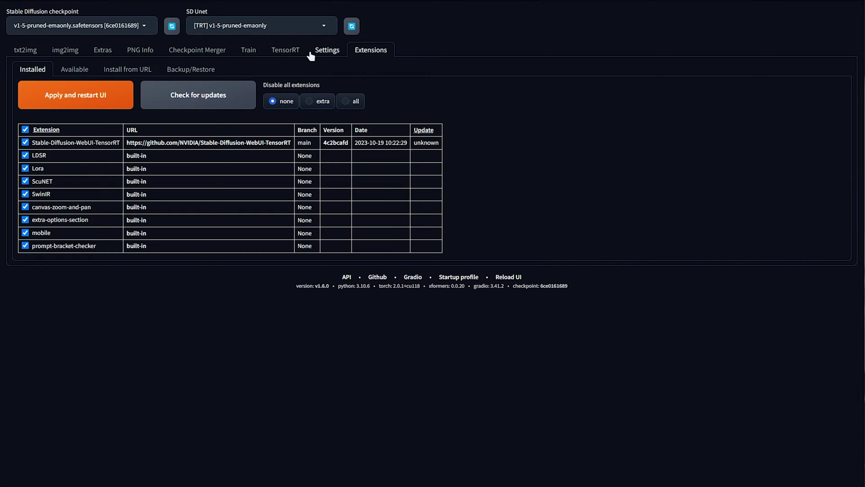
pyautogui.click(119, 95)
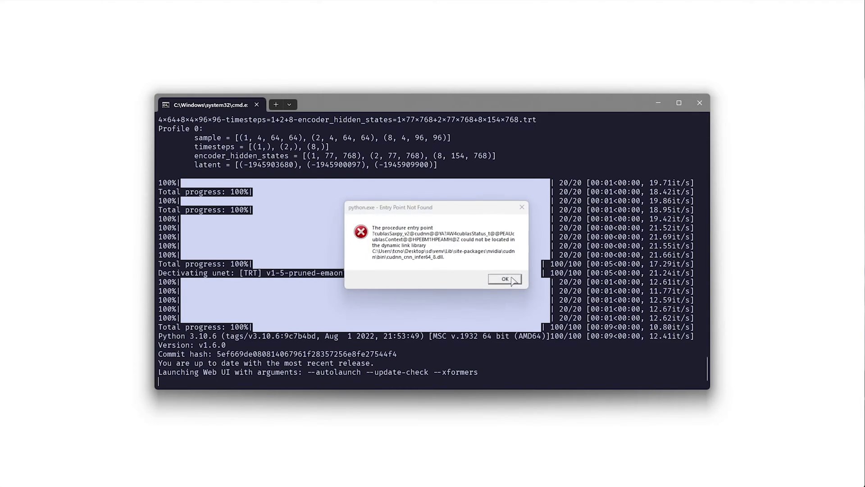
pyautogui.click(502, 277)
pyautogui.click(473, 45)
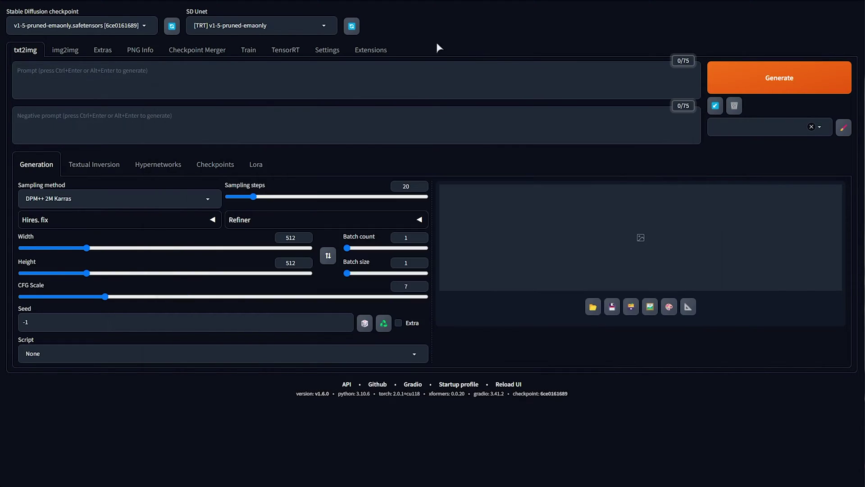
# - Select the pepeFrog_pepeFrog (1.5) LoRA model in the TensorRT extension and convert it to TensorRT
pyautogui.click(285, 49)
pyautogui.click(117, 72)
pyautogui.click(180, 154)
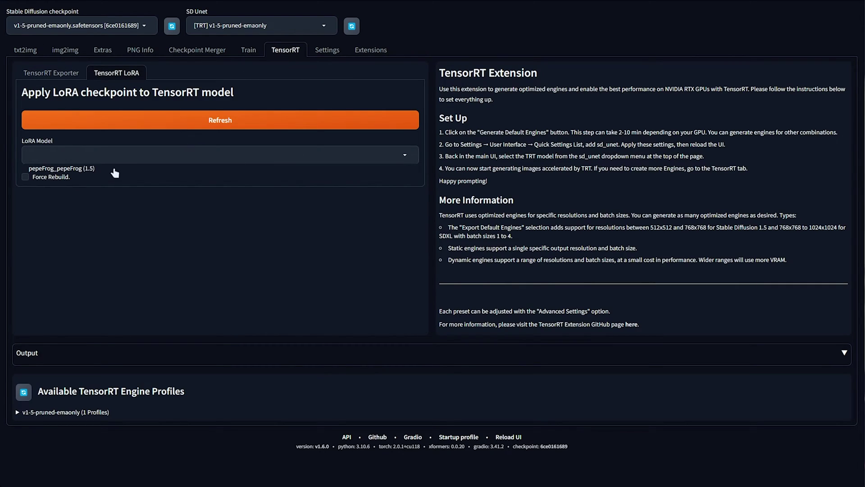
pyautogui.click(115, 169)
pyautogui.click(194, 207)
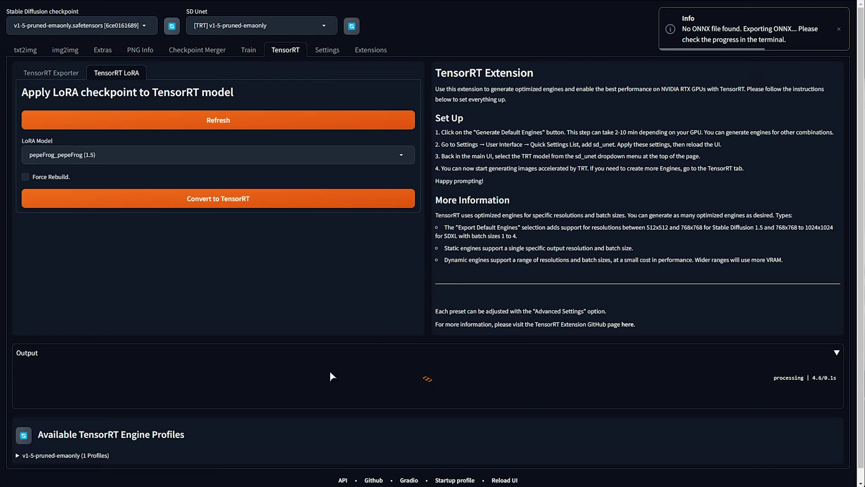
# - Check the Lora engine's build output in the command window and refresh the available TensorRT engine profiles
pyautogui.hotkey('alt', 'Tab')
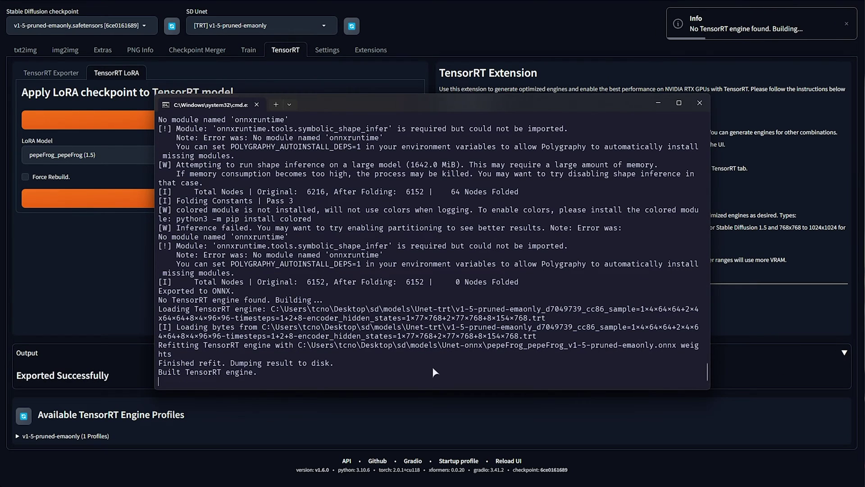
pyautogui.moveTo(197, 346); pyautogui.dragTo(594, 357)
pyautogui.rightClick(594, 357)
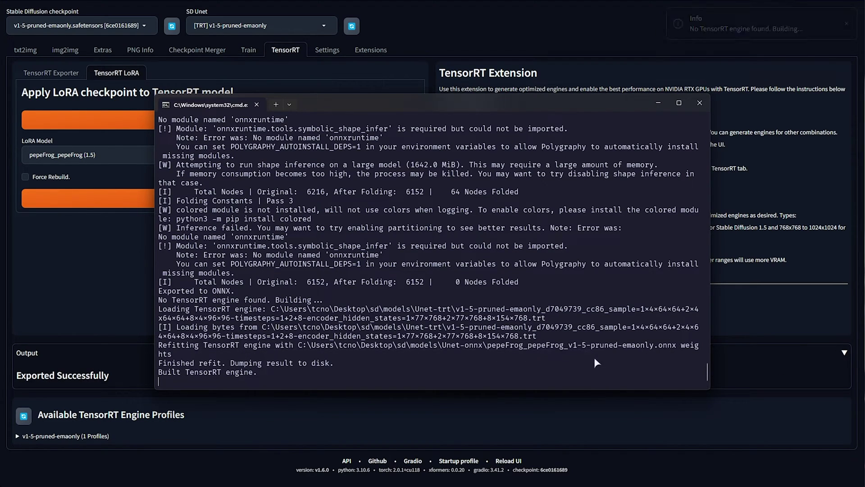
pyautogui.moveTo(488, 346); pyautogui.dragTo(564, 346)
pyautogui.rightClick(436, 342)
pyautogui.click(760, 289)
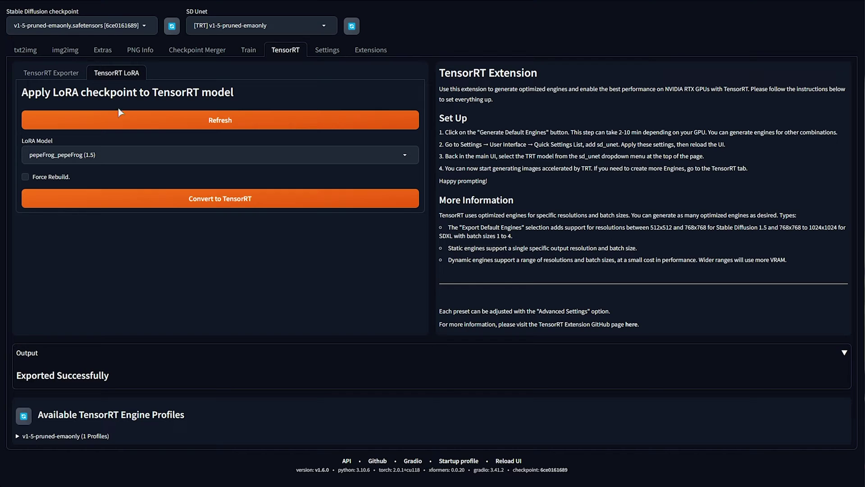
pyautogui.click(23, 416)
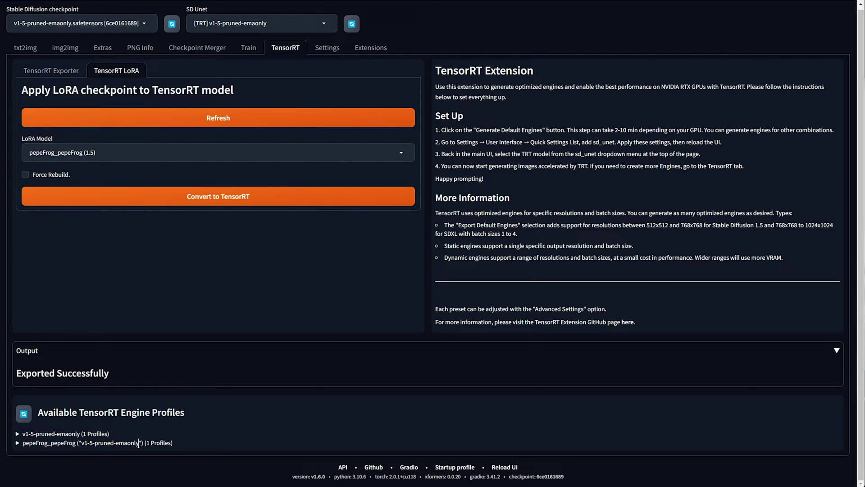
pyautogui.click(65, 73)
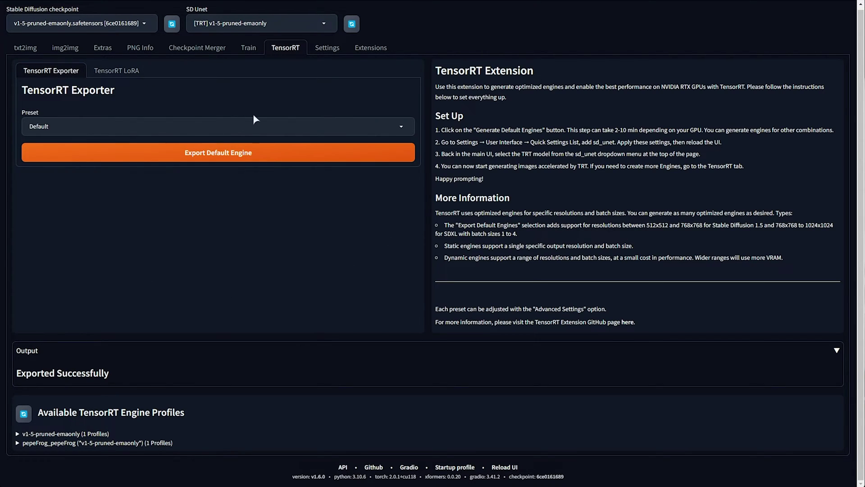
# - Enter the txt2img prompt "Spaceman" and add the pepeFrog_pepeFrog Lora to it
pyautogui.click(25, 48)
pyautogui.click(234, 80)
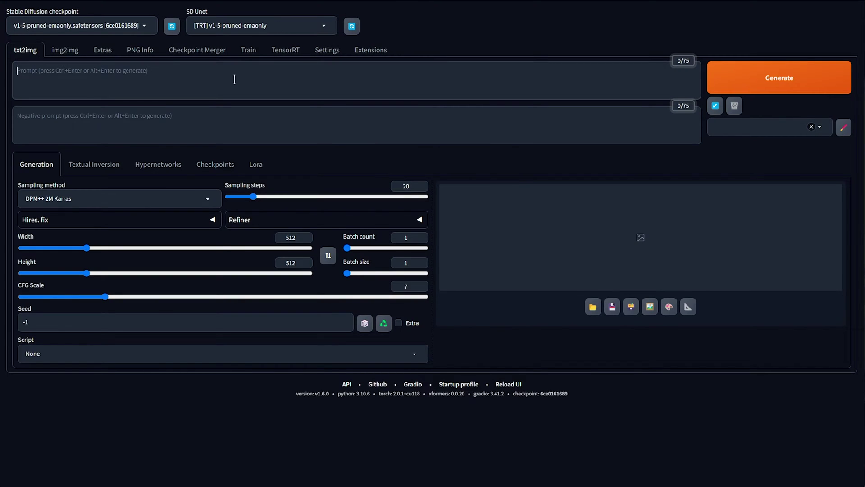
pyautogui.write('Spaceman')
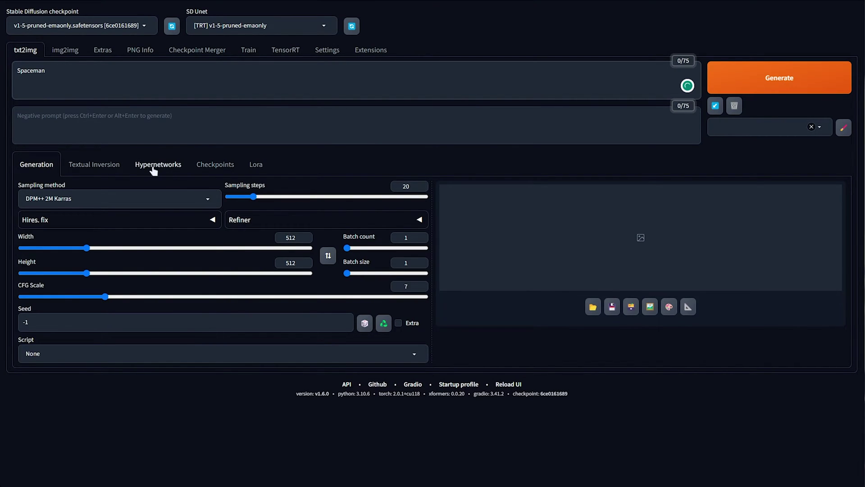
pyautogui.click(256, 164)
pyautogui.click(131, 247)
pyautogui.click(45, 164)
pyautogui.click(145, 86)
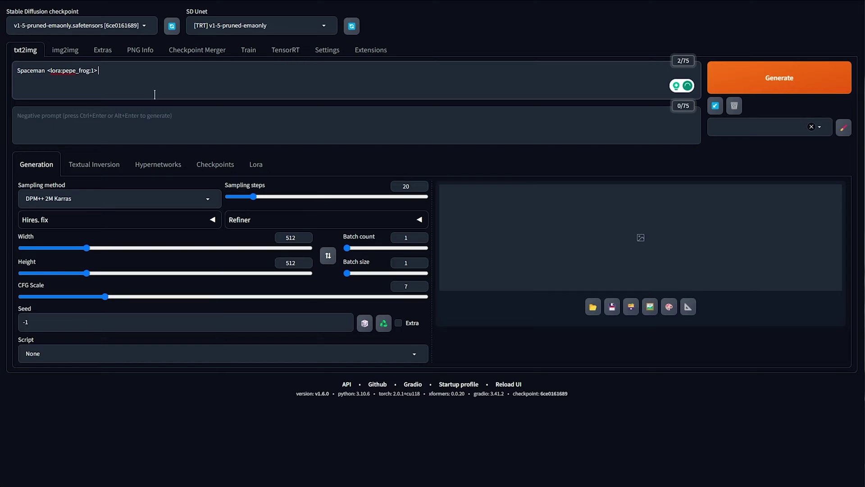
# - Append the trigger word "pepe_frog" to the prompt and generate a single image
pyautogui.write('Pepe_frog')
pyautogui.hotkey('ctrl', 'shift', 'Left')
pyautogui.write('pepe_frog')
pyautogui.click(779, 77)
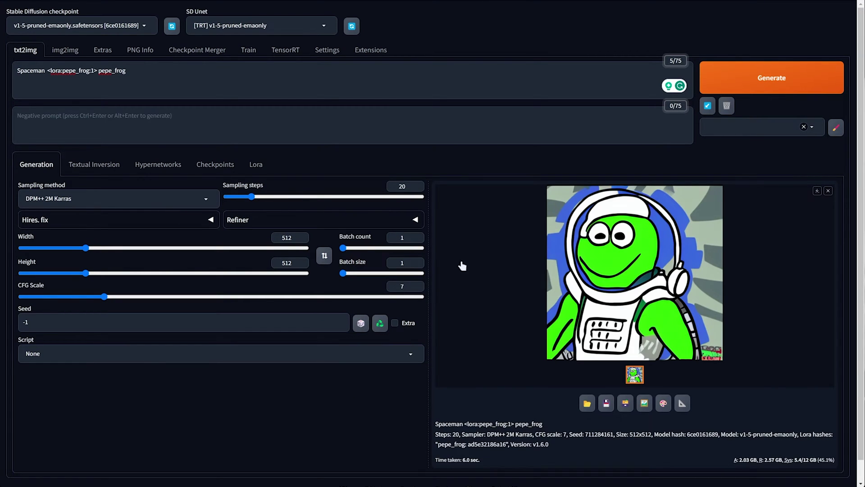
# - Set the batch count to 5, generate the converted Lora's images, and check their iteration speeds in the command window
pyautogui.doubleClick(402, 238)
pyautogui.write('5')
pyautogui.click(739, 79)
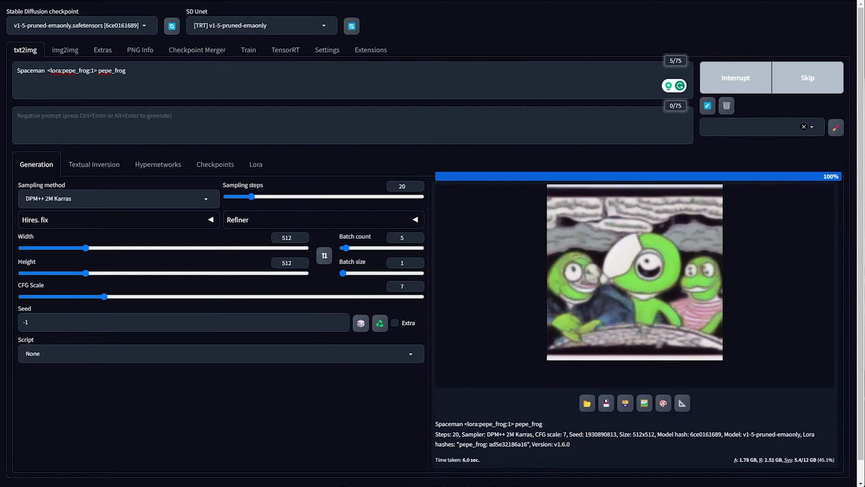
pyautogui.hotkey('alt', 'Tab')
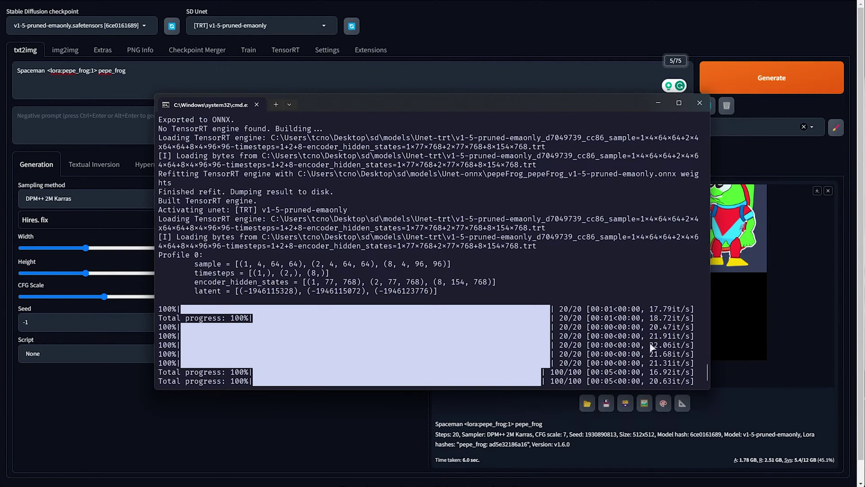
pyautogui.moveTo(650, 344); pyautogui.dragTo(689, 356)
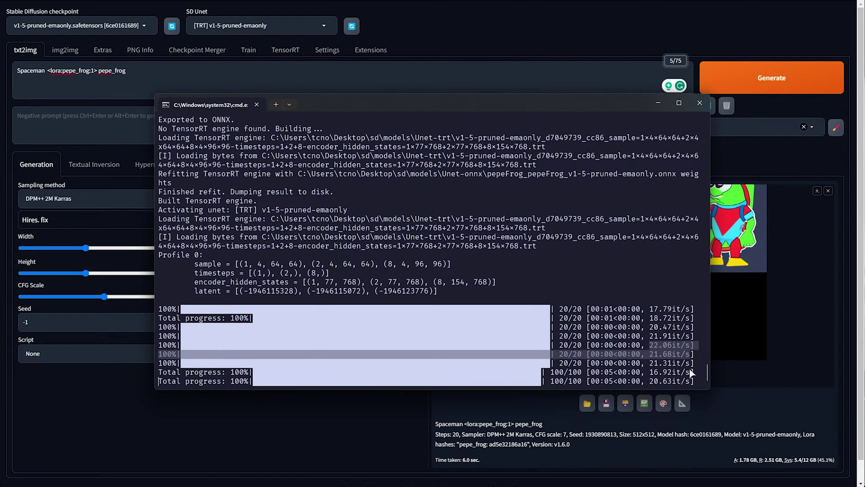
pyautogui.click(801, 385)
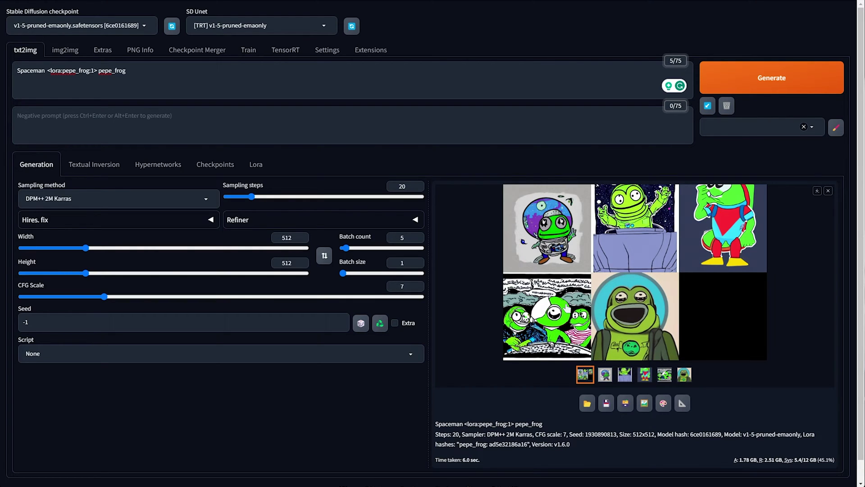
# - Look over the TensorRT Exporter page and its list of available engine profiles
pyautogui.click(293, 53)
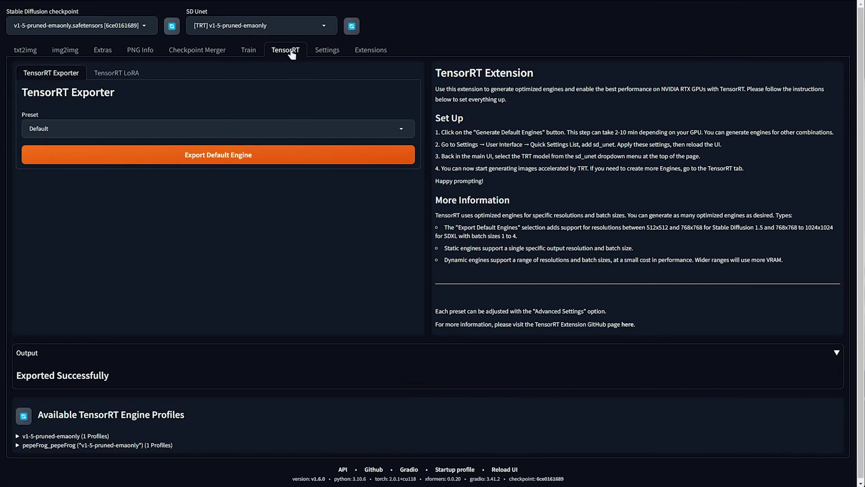
pyautogui.click(33, 48)
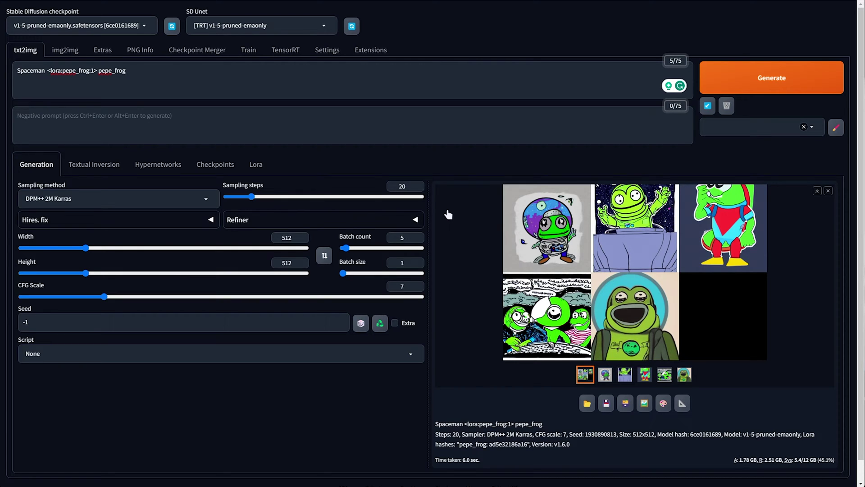
pyautogui.click(286, 52)
pyautogui.moveTo(23, 92); pyautogui.dragTo(135, 96)
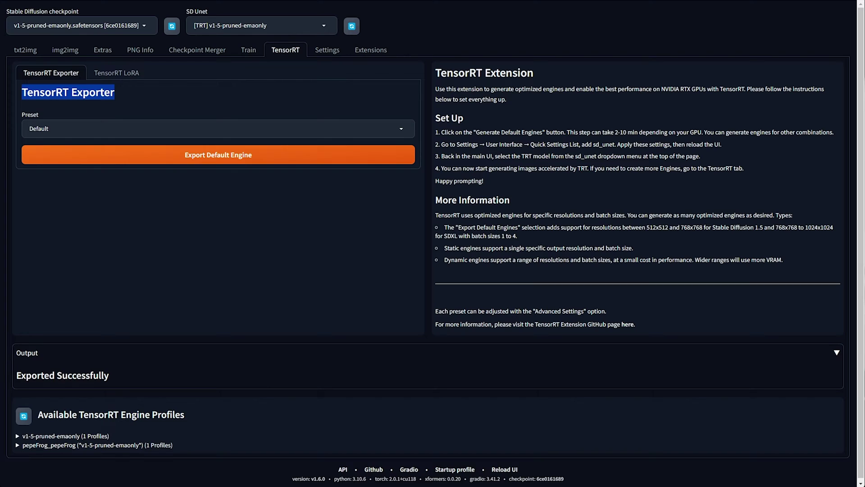
# - In File Explorer, open the models\Unet-trt folder and examine the TRT files' full names and sizes
pyautogui.hotkey('alt', 'Tab')
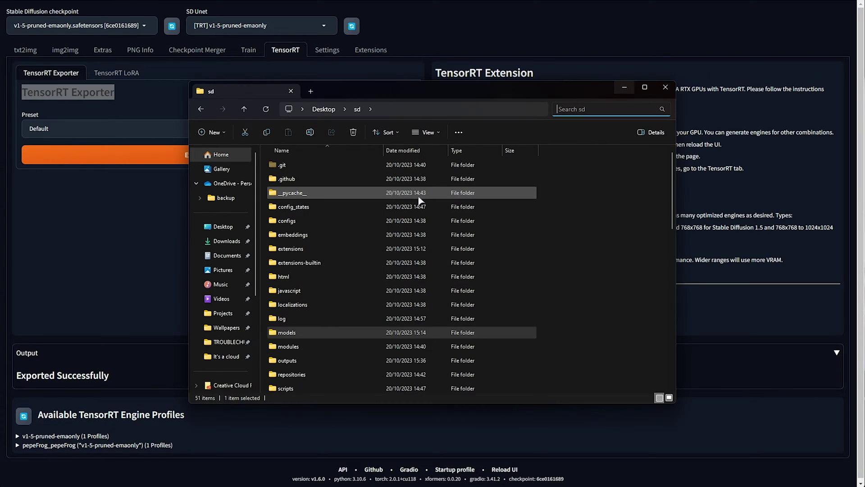
pyautogui.doubleClick(346, 333)
pyautogui.doubleClick(303, 318)
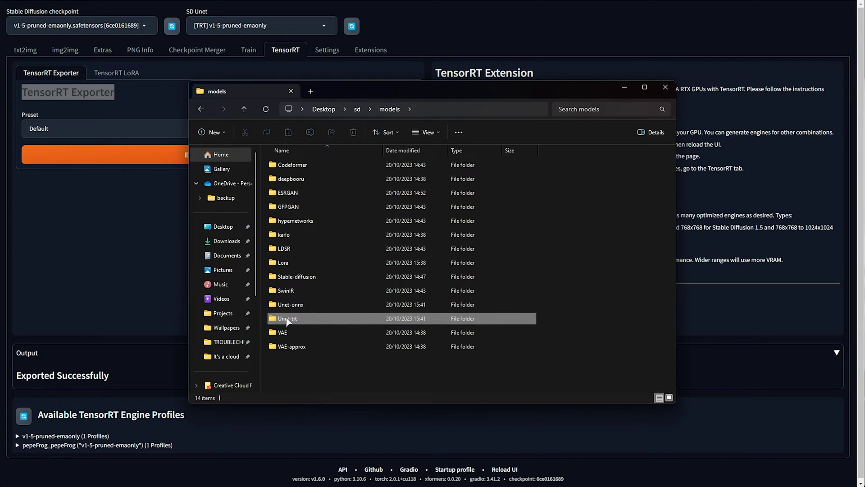
pyautogui.moveTo(548, 246); pyautogui.dragTo(531, 201)
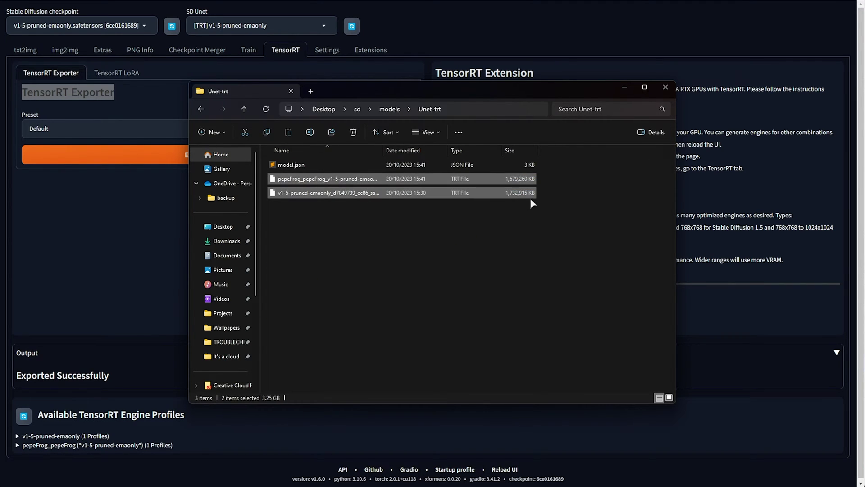
pyautogui.moveTo(383, 150); pyautogui.dragTo(415, 150)
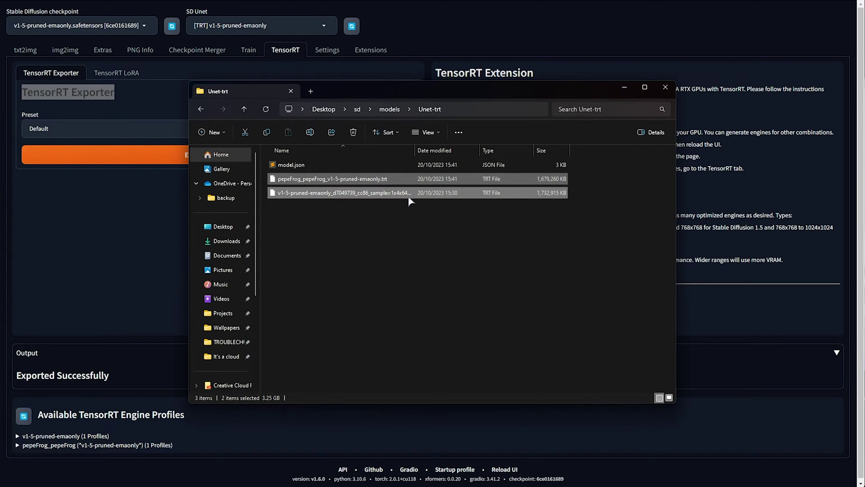
pyautogui.click(412, 297)
# - Return to the models folder, open Unet-onnx, and examine the ONNX files' names and sizes
pyautogui.hotkey('alt', 'Left')
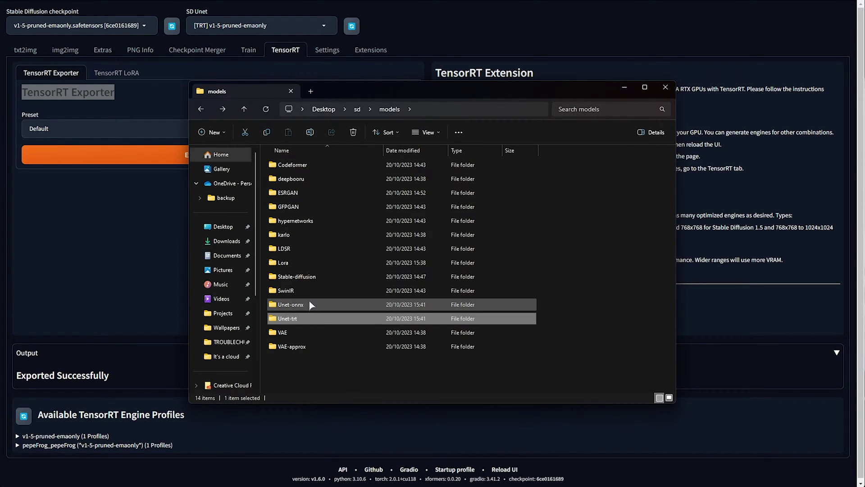
pyautogui.doubleClick(291, 305)
pyautogui.moveTo(455, 241); pyautogui.dragTo(391, 158)
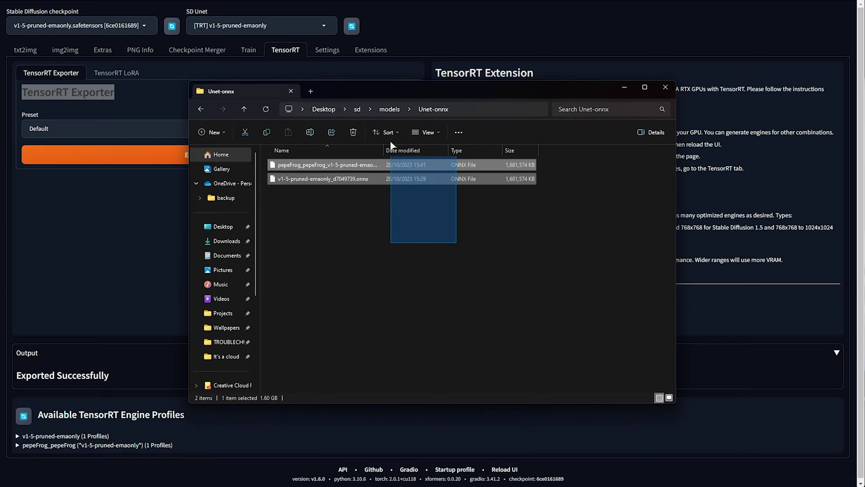
pyautogui.click(396, 220)
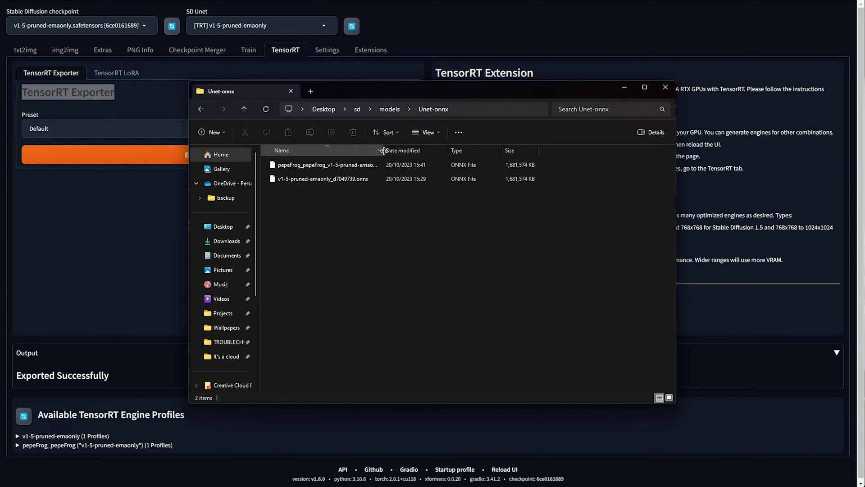
# - Widen the Name column to read the full ONNX file names, minimize File Explorer, and return to the txt2img page
pyautogui.moveTo(383, 150); pyautogui.dragTo(424, 150)
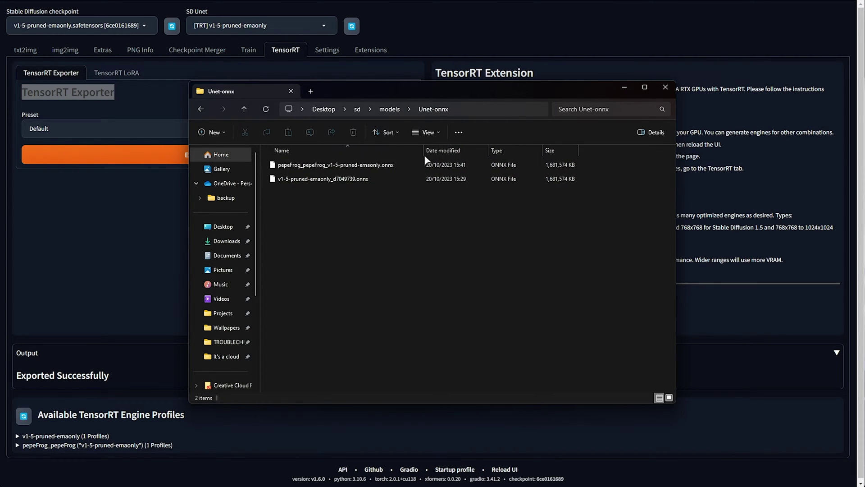
pyautogui.click(414, 179)
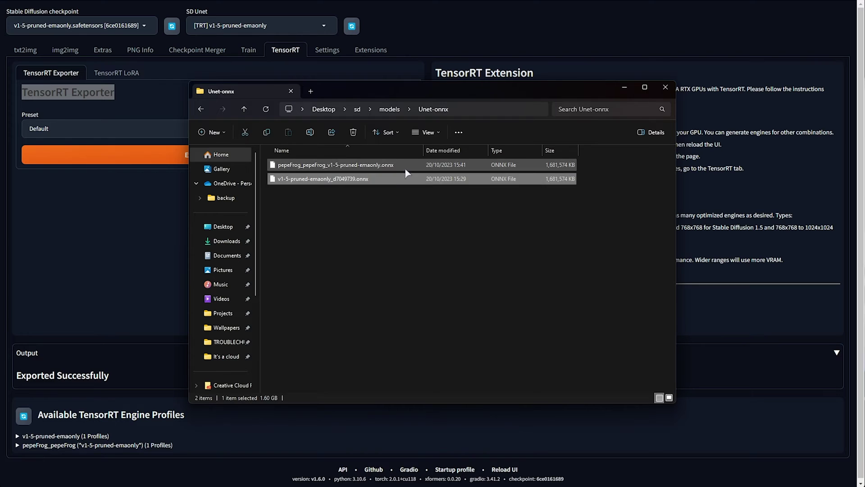
pyautogui.click(490, 201)
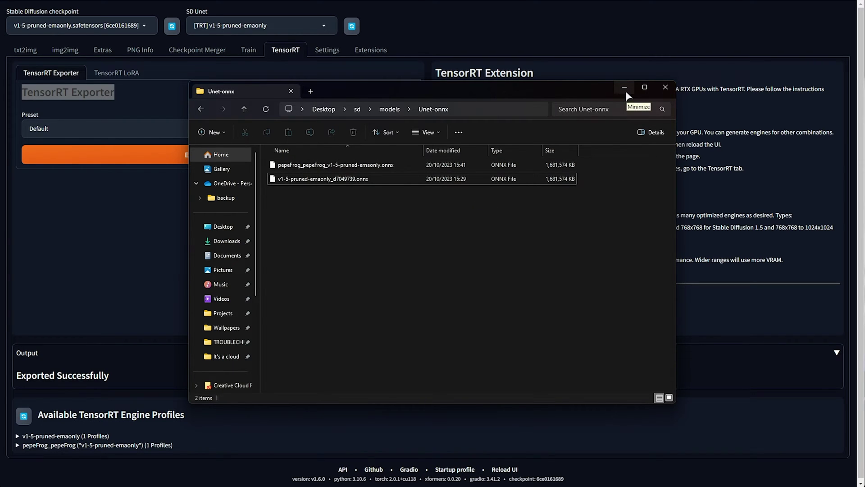
pyautogui.click(624, 88)
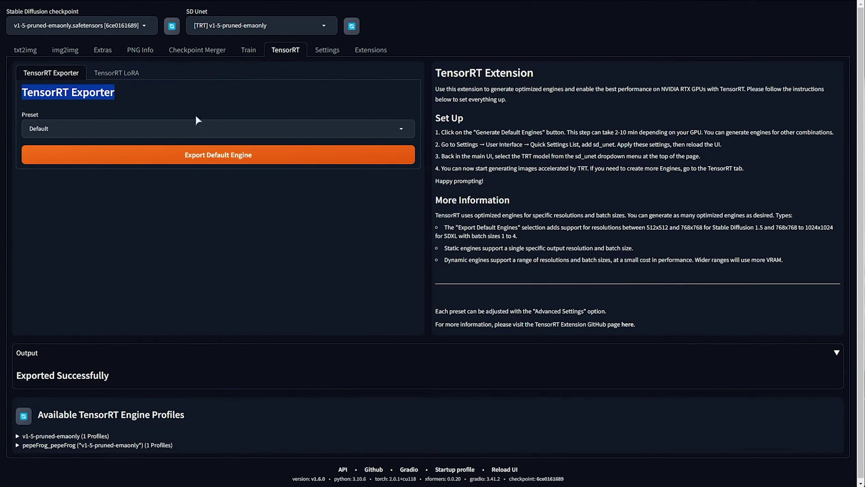
pyautogui.click(25, 51)
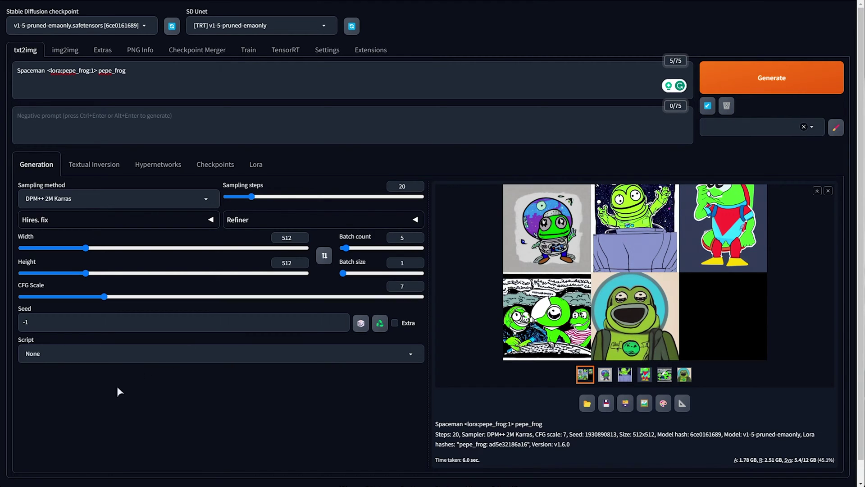
# - Open webui-user.bat from the sd folder for editing, review its --autolaunch, --update-check and --xformers arguments, and close both windows
pyautogui.hotkey('alt', 'Tab')
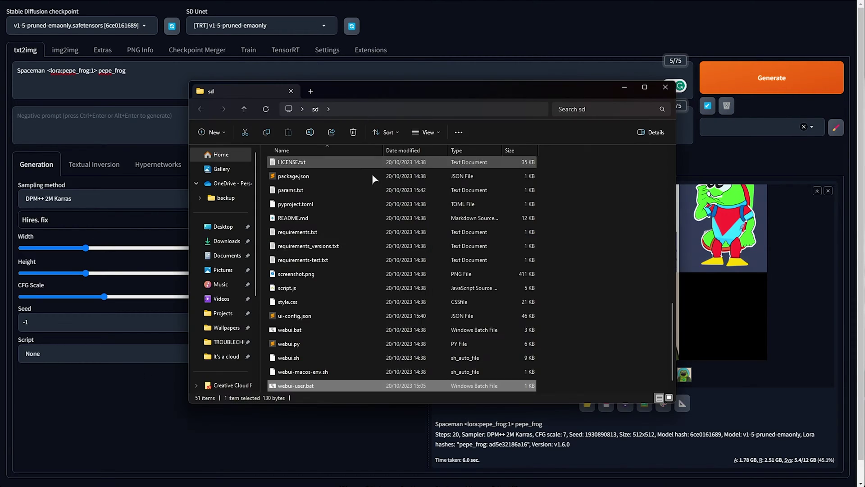
pyautogui.scroll(-1, 356, 270)
pyautogui.rightClick(342, 371)
pyautogui.click(382, 157)
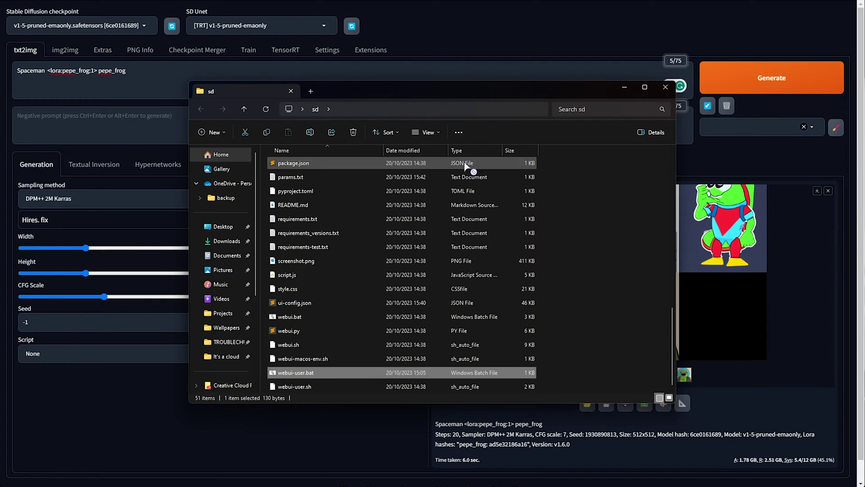
pyautogui.doubleClick(352, 217)
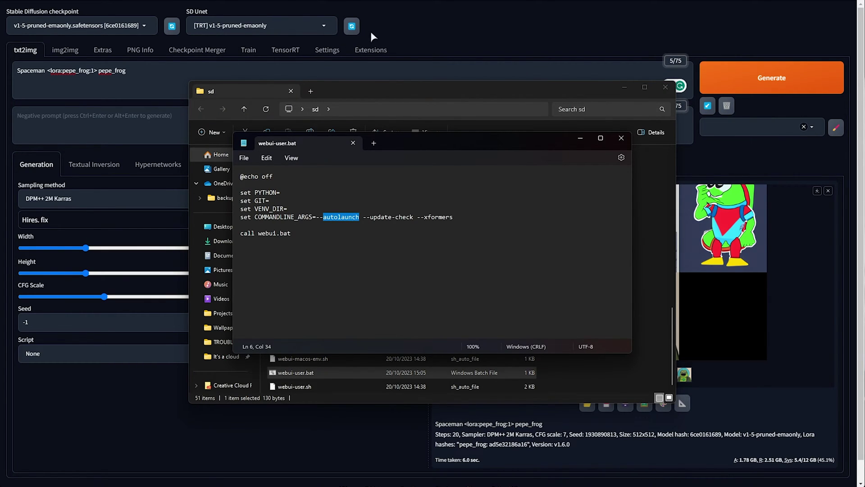
pyautogui.moveTo(362, 219); pyautogui.dragTo(414, 216)
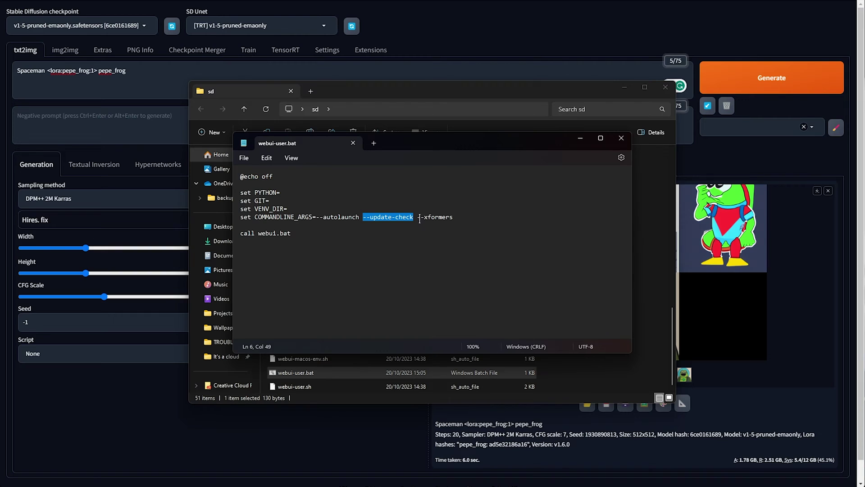
pyautogui.moveTo(417, 218); pyautogui.dragTo(484, 217)
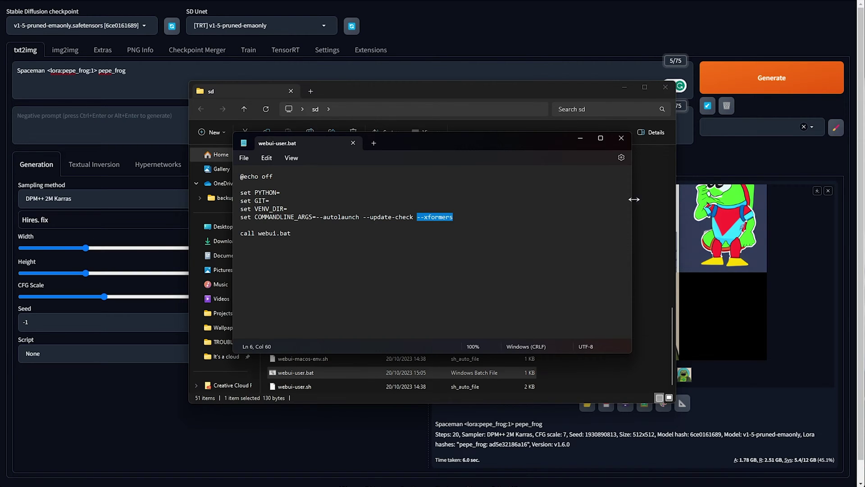
pyautogui.click(621, 138)
pyautogui.click(665, 87)
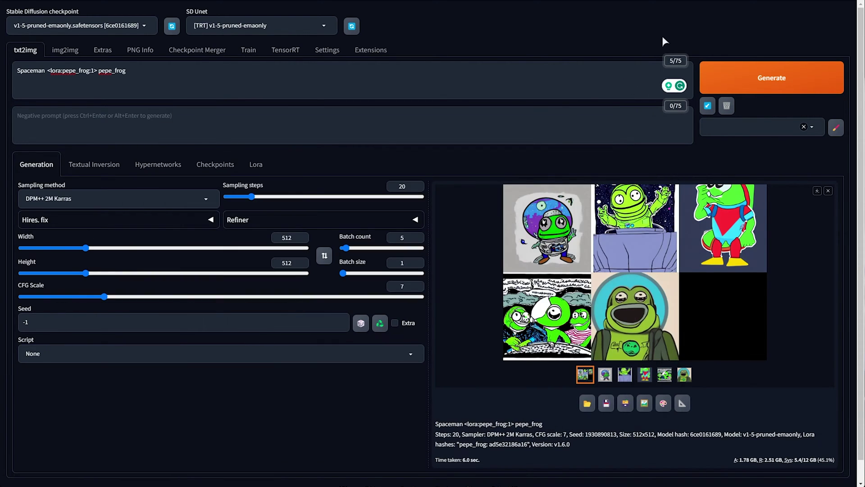